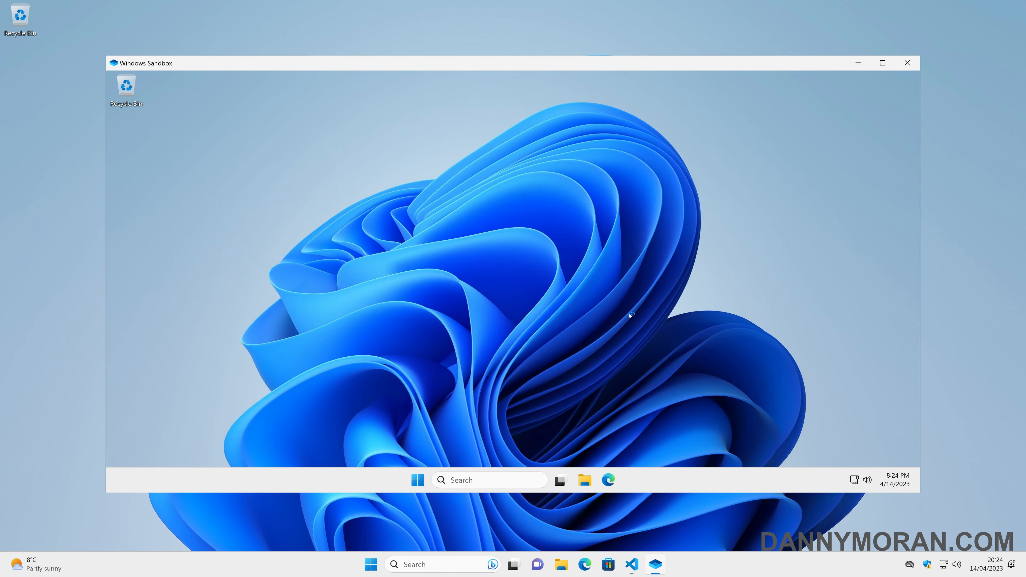
Step: Ping google.com from a sandbox Command Prompt to confirm internet, then close it and open File Explorer
key("super")
type("cmd")
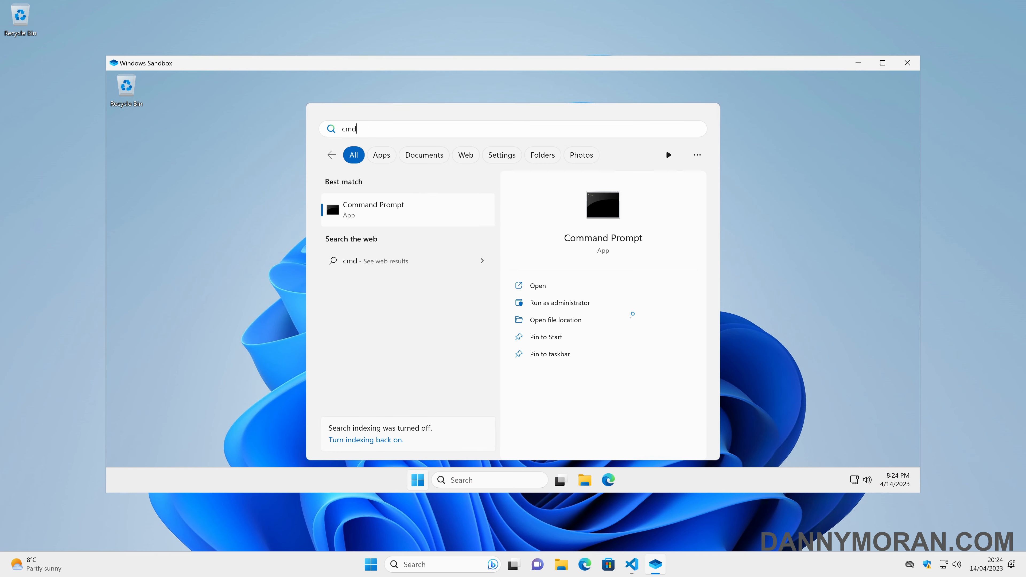
key("Return")
type("p")
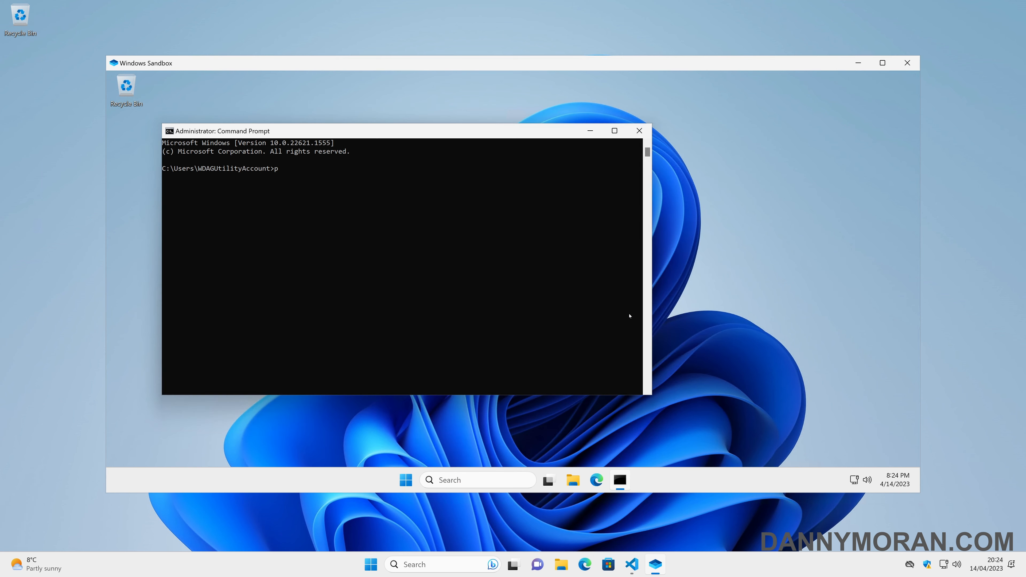
type("ing google.com")
key("Return")
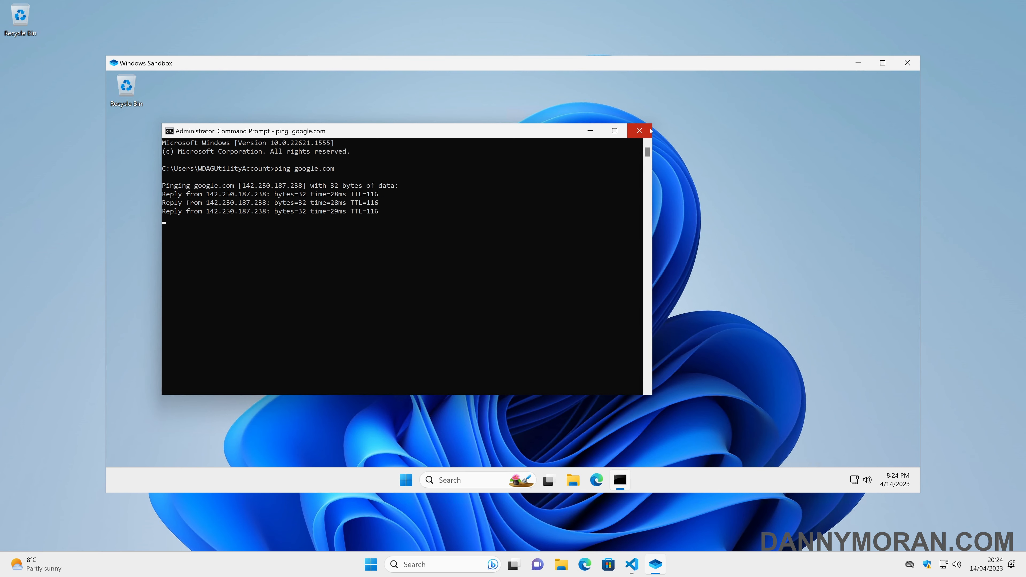
left_click(639, 130)
key("super+e")
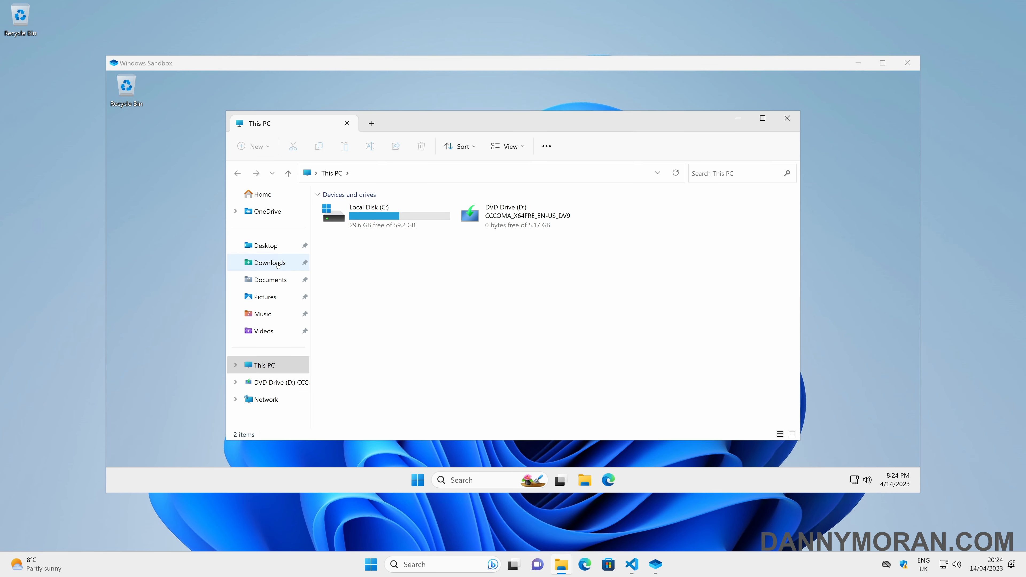
Step: Copy VSCodeUserSetup-x64-1.76.0.exe from Downloads into the sandbox, then close and discard the sandbox
left_click(274, 263)
left_click(359, 269)
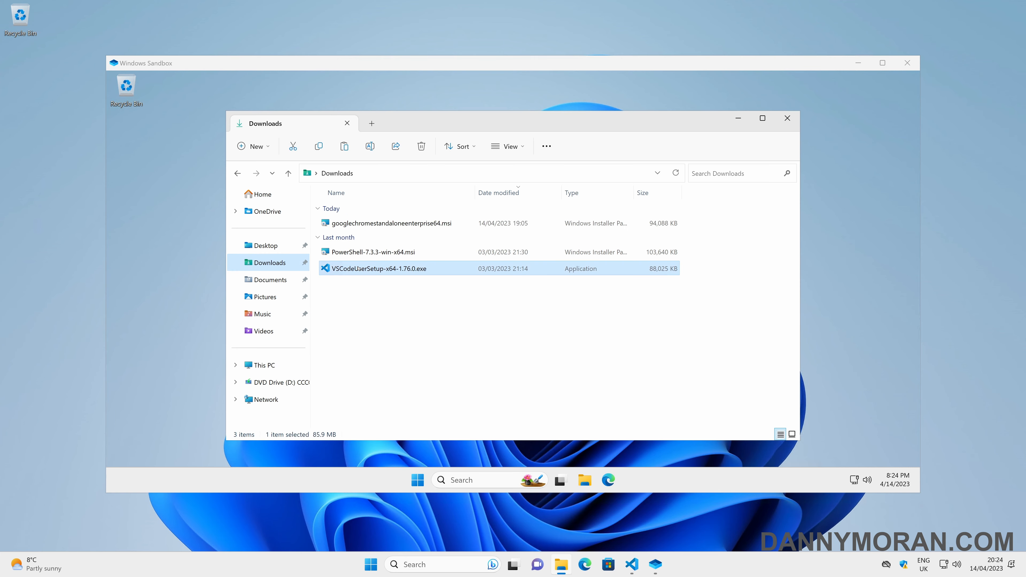
left_click(204, 213)
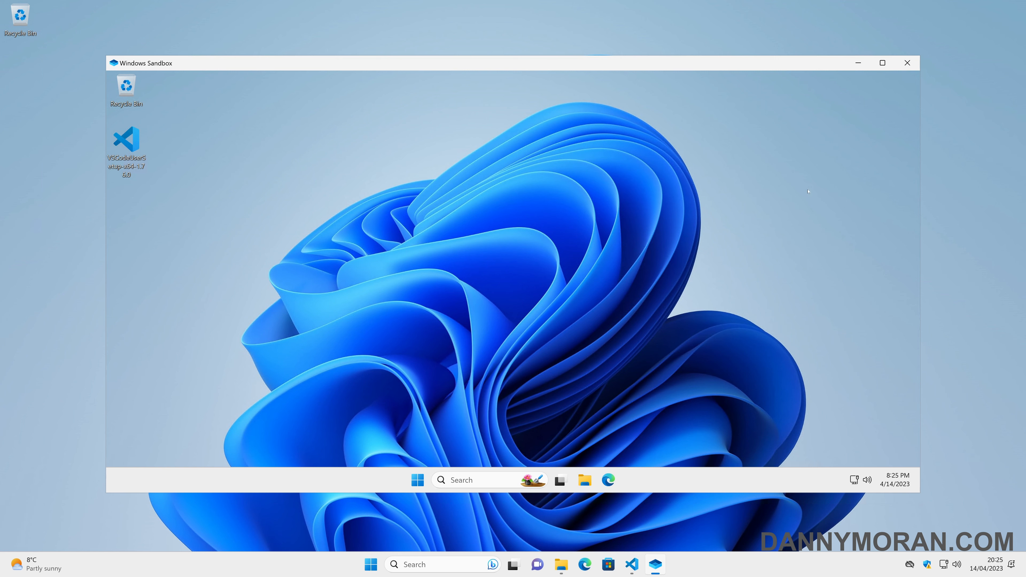
left_click(907, 63)
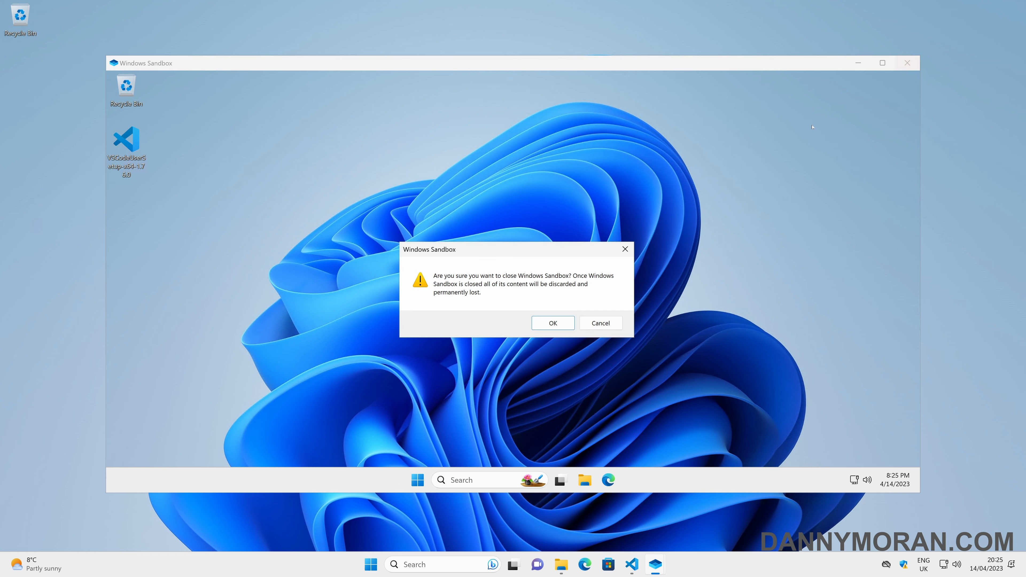
left_click(552, 323)
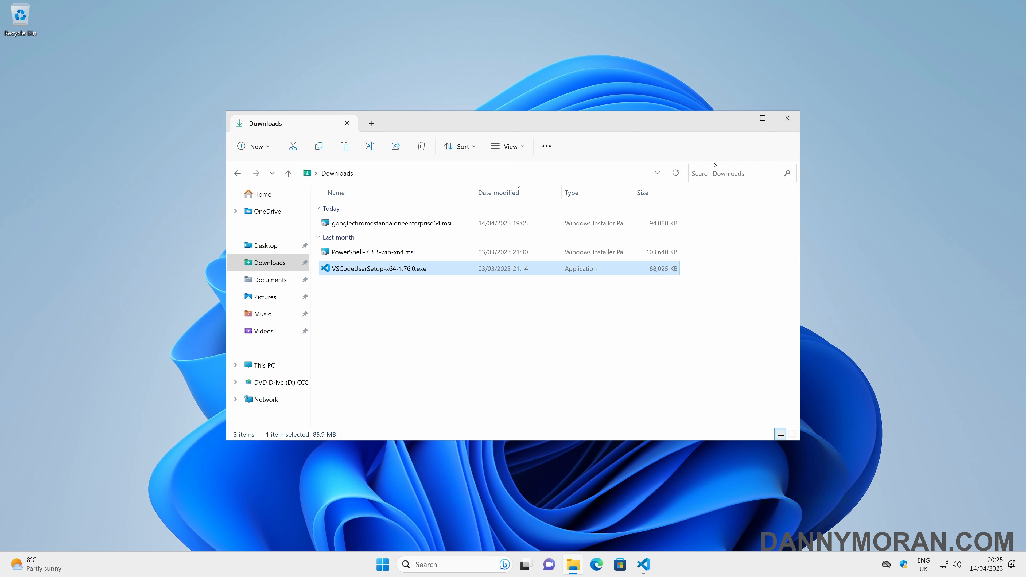
Step: Reopen File Explorer on the empty Desktop folder and verify File name extensions is ticked under View > Show
left_click(786, 117)
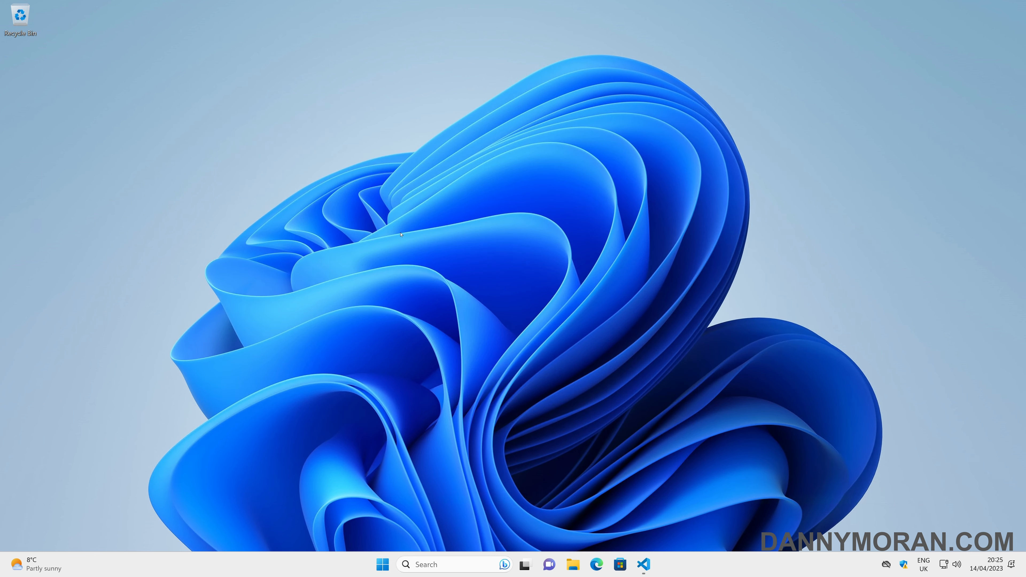
left_click(572, 564)
left_click(283, 247)
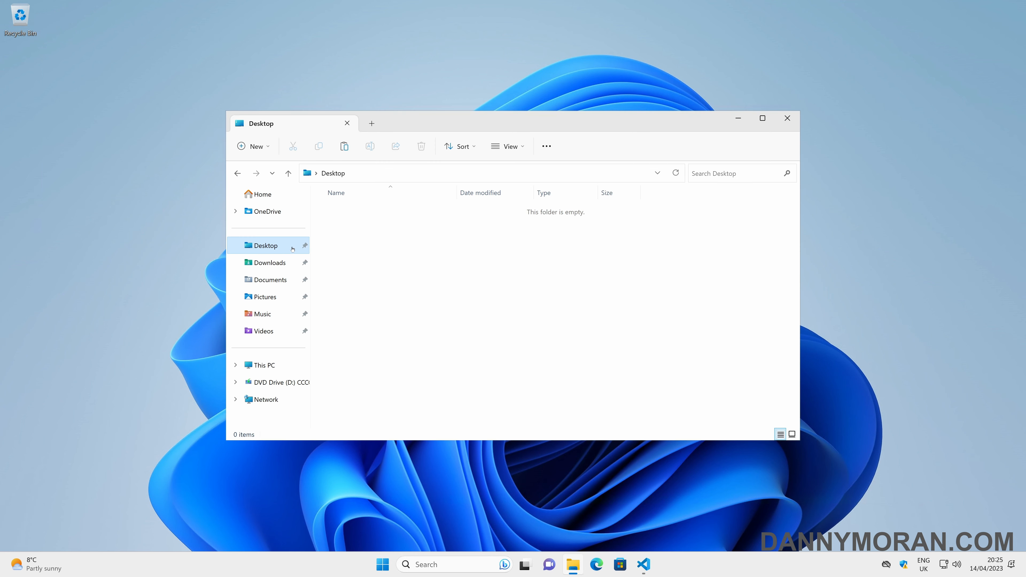
left_click(546, 146)
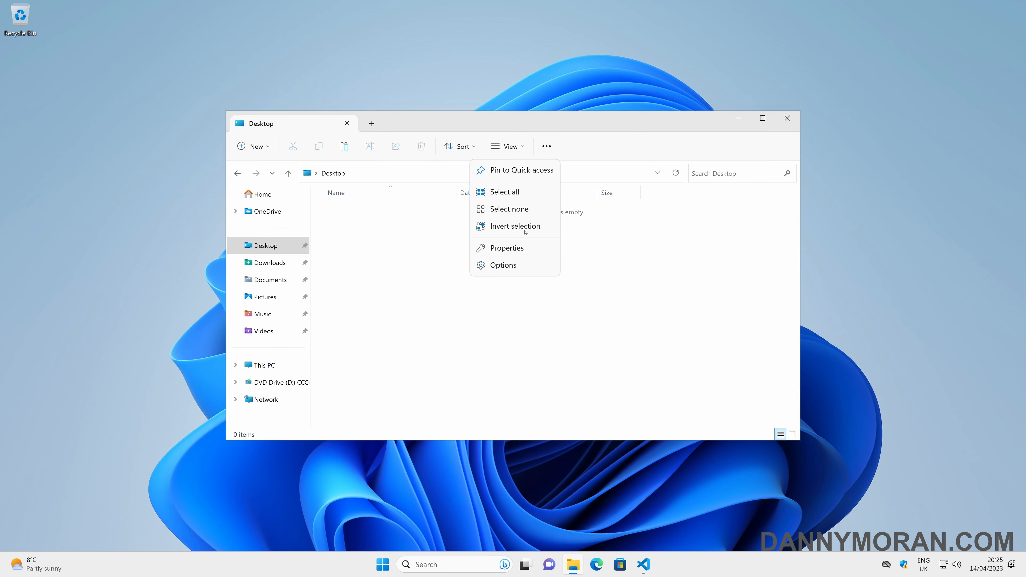
left_click(499, 147)
mouse_move(505, 328)
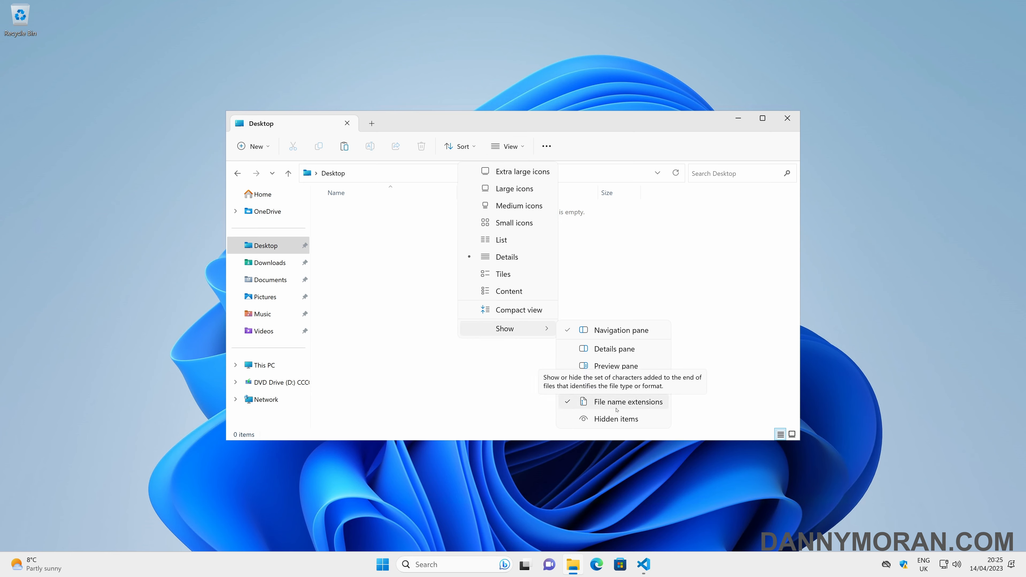
left_click(394, 307)
Step: Turn a new text document on the Desktop into an empty file named sandbox-no-network.wsb
right_click(393, 307)
mouse_move(492, 355)
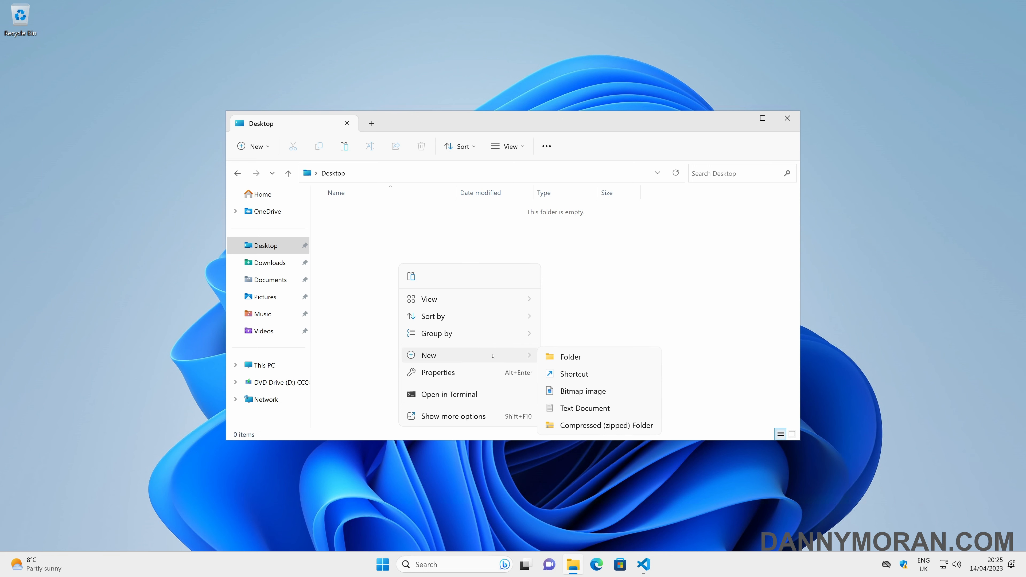
left_click(584, 408)
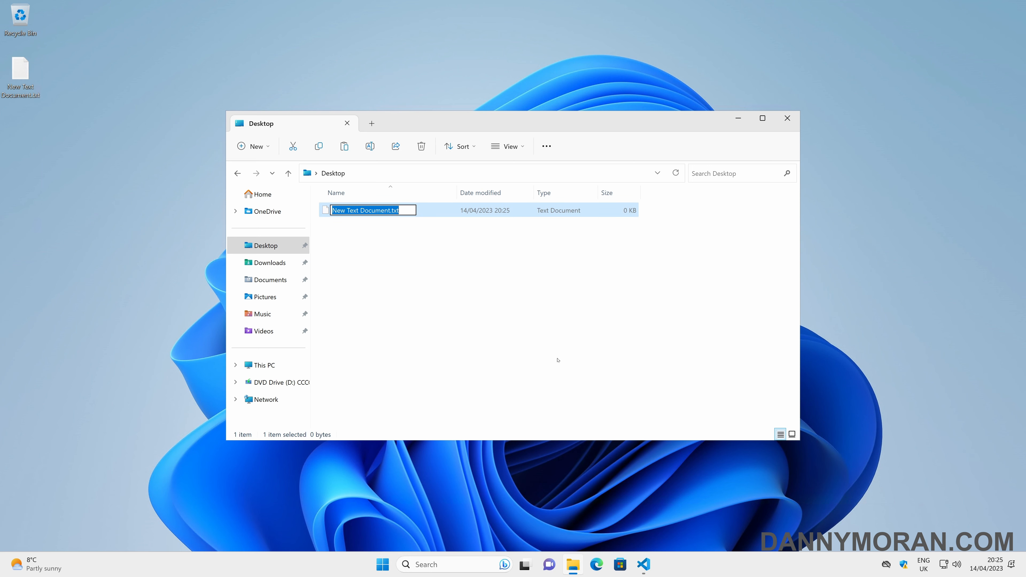
type("sandbox")
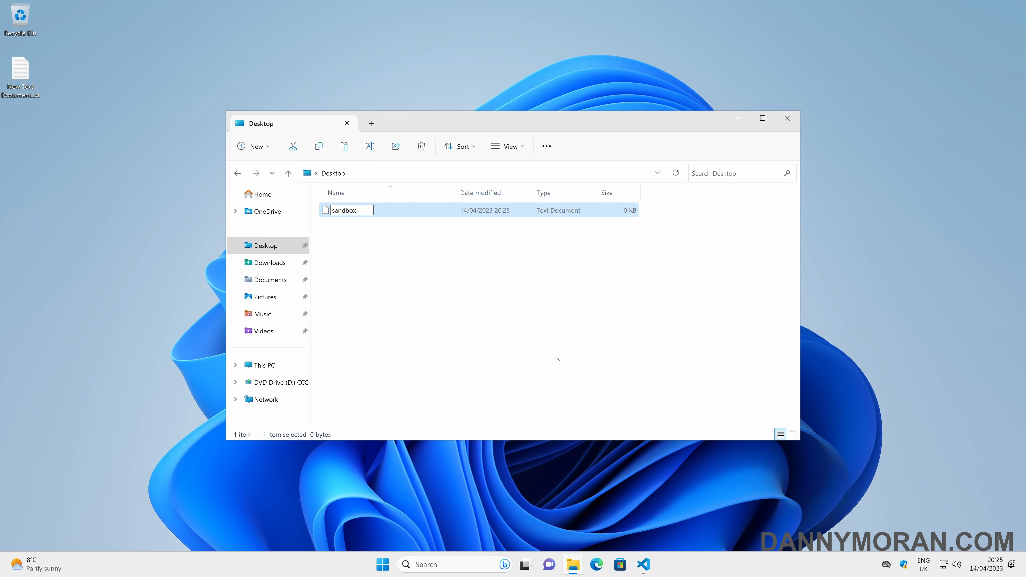
type("-no-network.wsb")
key("Return")
key("Return")
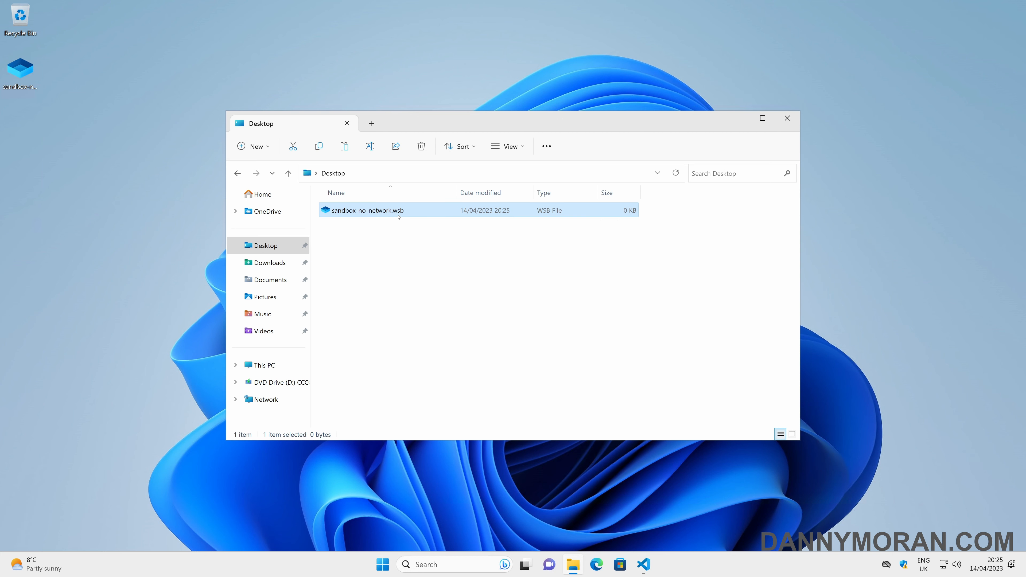
right_click(387, 211)
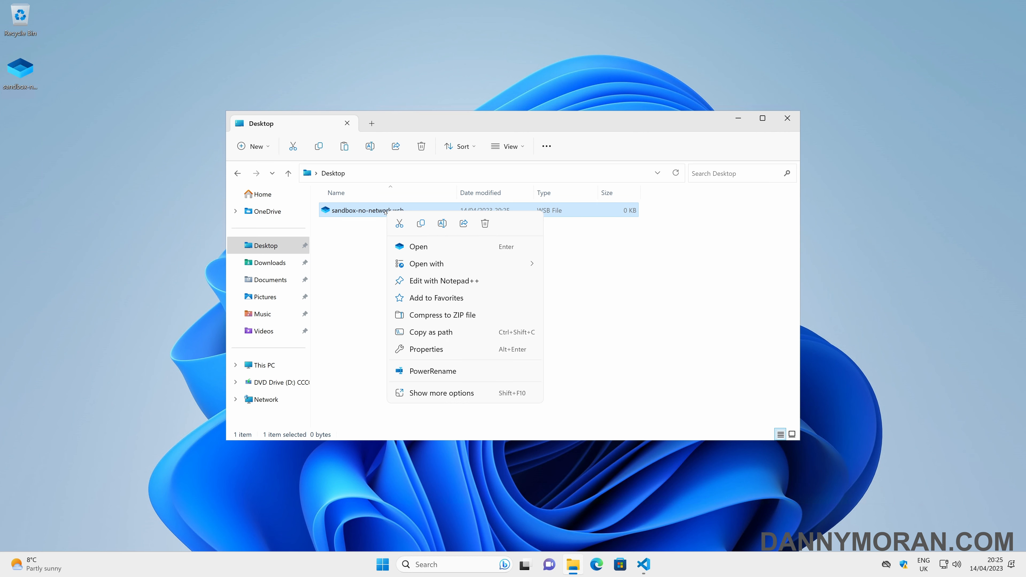
left_click(519, 331)
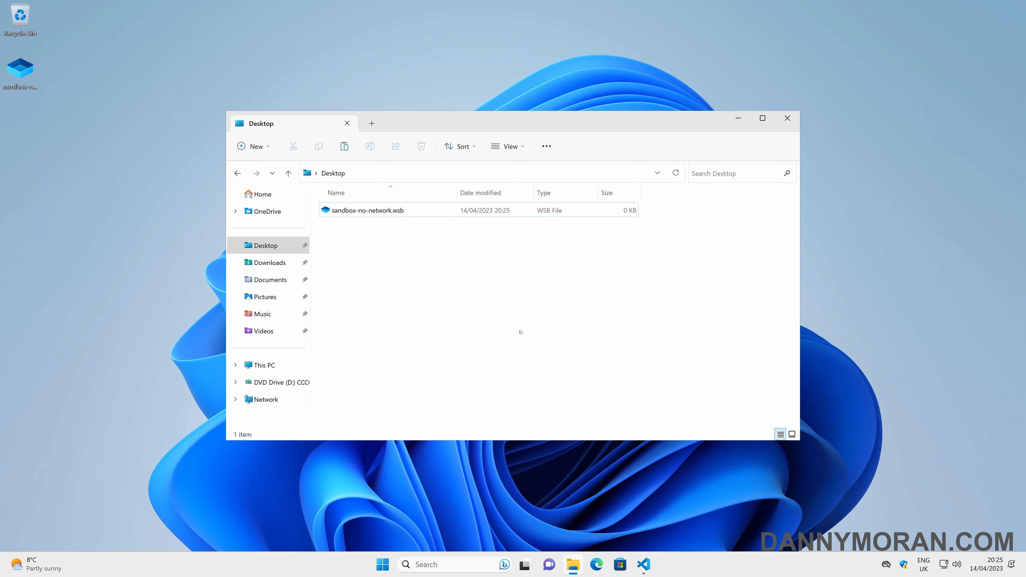
mouse_move(652, 566)
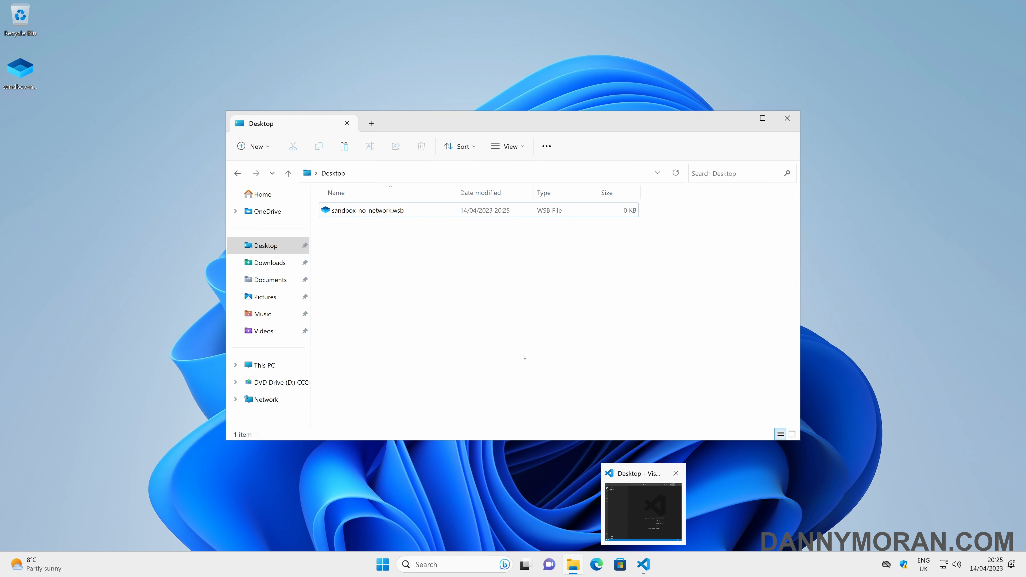
Step: Paste XML into sandbox-no-network.wsb setting Networking and ClipboardRedirection to Disable and ProtectedClient to Enable
left_click(646, 571)
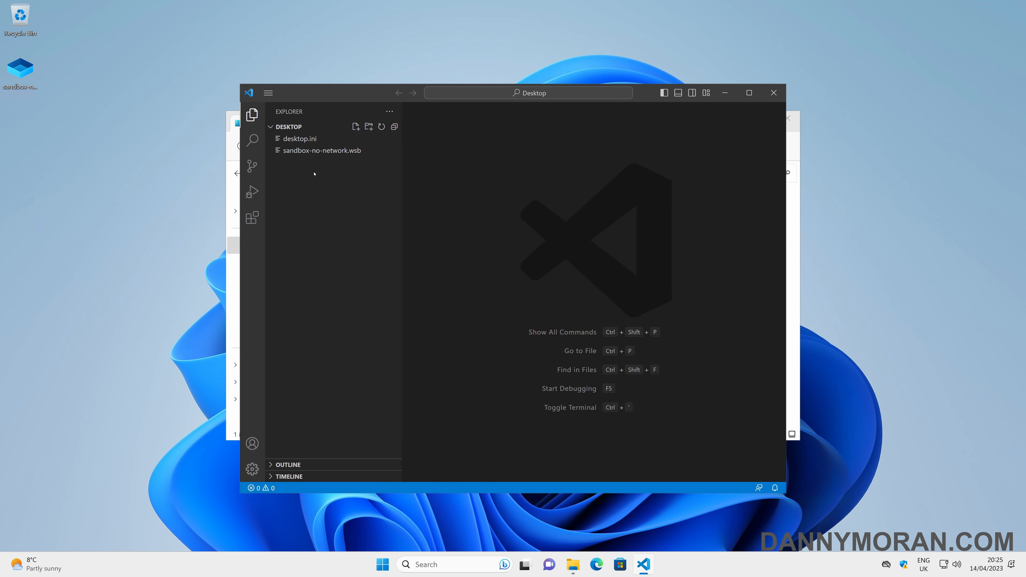
left_click(319, 150)
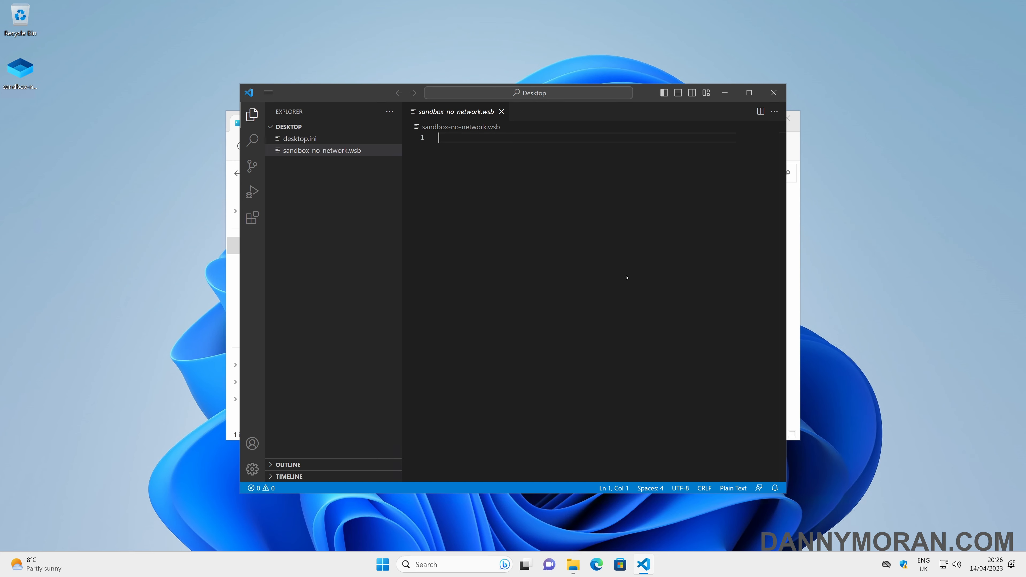
type("<Configuration>     <Networking>Disable</Networking>     <ProtectedClient>Enable</ProtectedClient>     <ClipboardRedirection>Disable</ClipboardRedirection> </Configuration>")
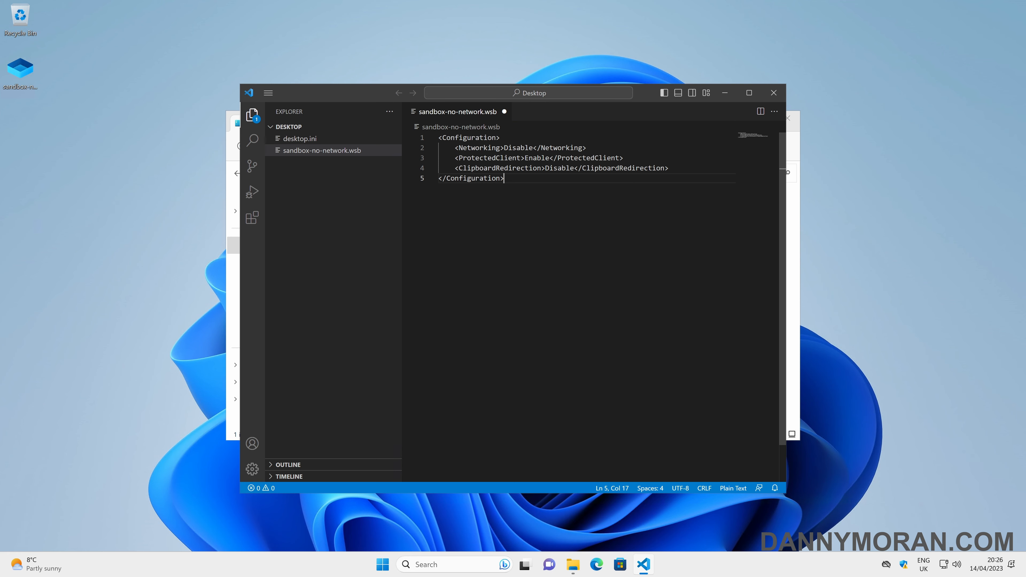
key("ctrl+a")
key("Escape")
Step: Highlight the Configuration tags, the Networking Disable value and the ProtectedClient Enable value
left_click_drag(500, 138, 438, 138)
left_click_drag(506, 178, 438, 178)
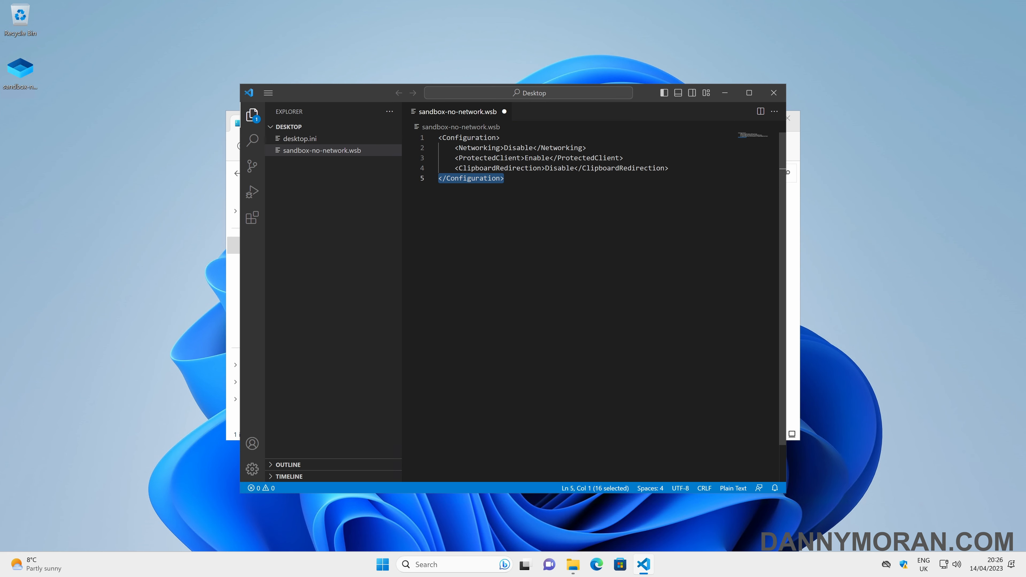
left_click_drag(458, 148, 549, 148)
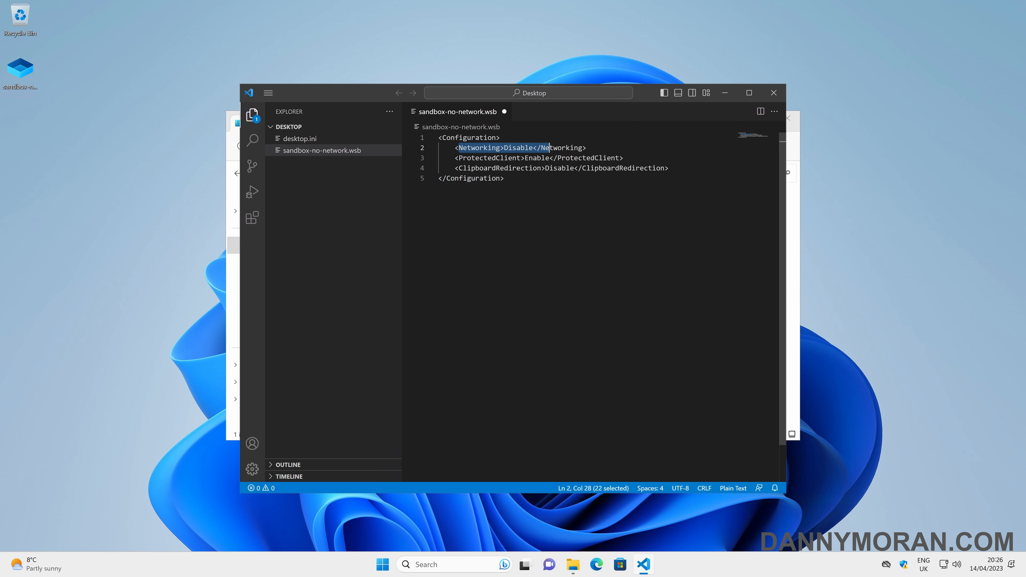
double_click(520, 148)
double_click(490, 158)
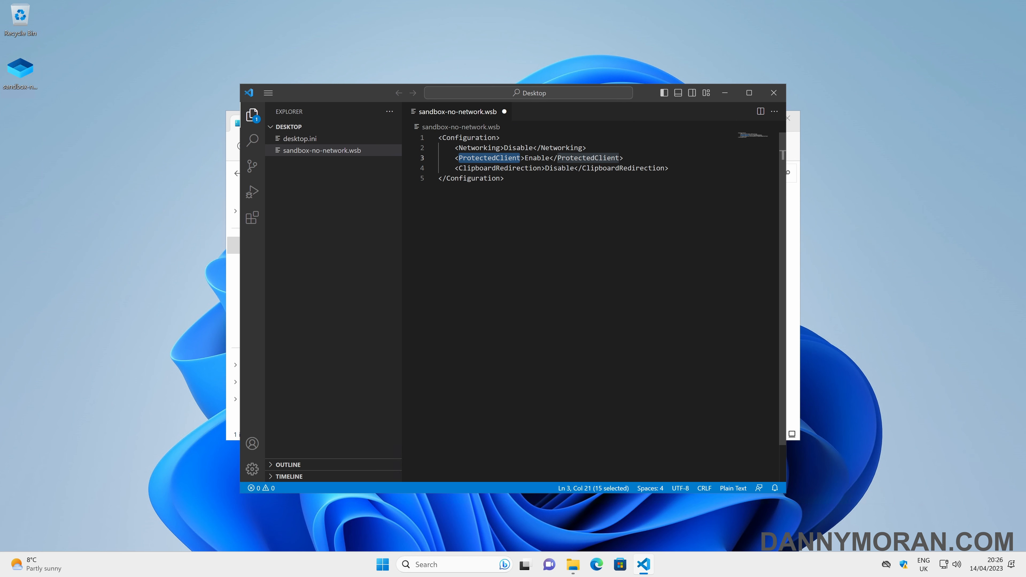
double_click(538, 157)
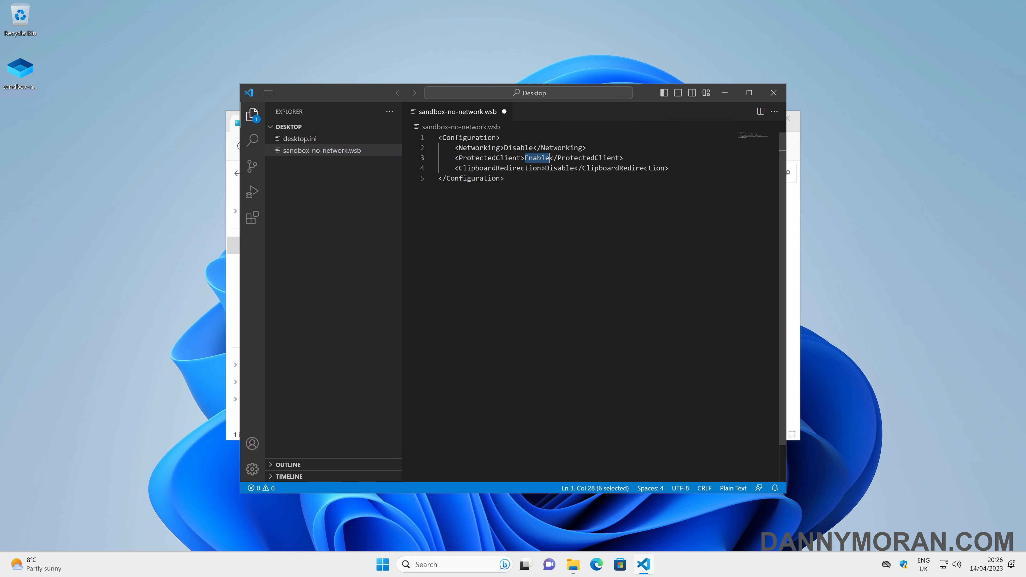
Step: Save sandbox-no-network.wsb and select it on the desktop
key("Down")
key("Down")
key("ctrl+s")
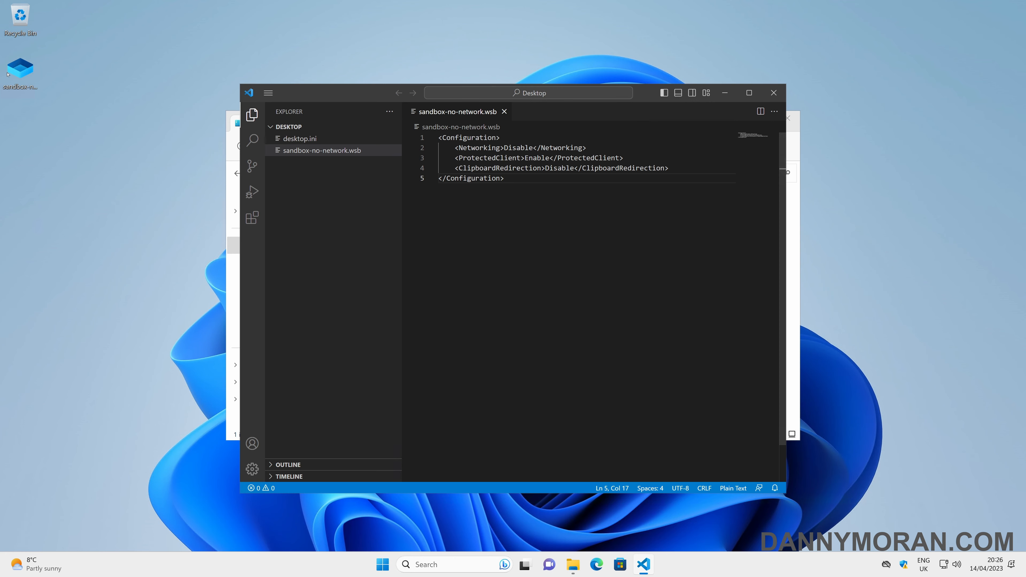
left_click(29, 74)
Step: Launch a sandbox from sandbox-no-network.wsb and start Command Prompt from the sandbox's own search
double_click(30, 74)
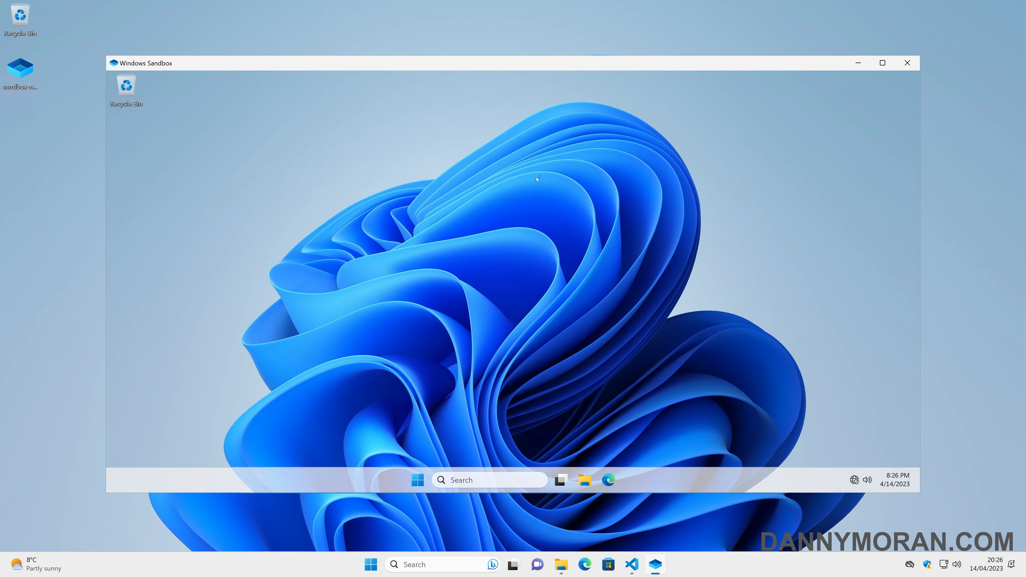
key("super")
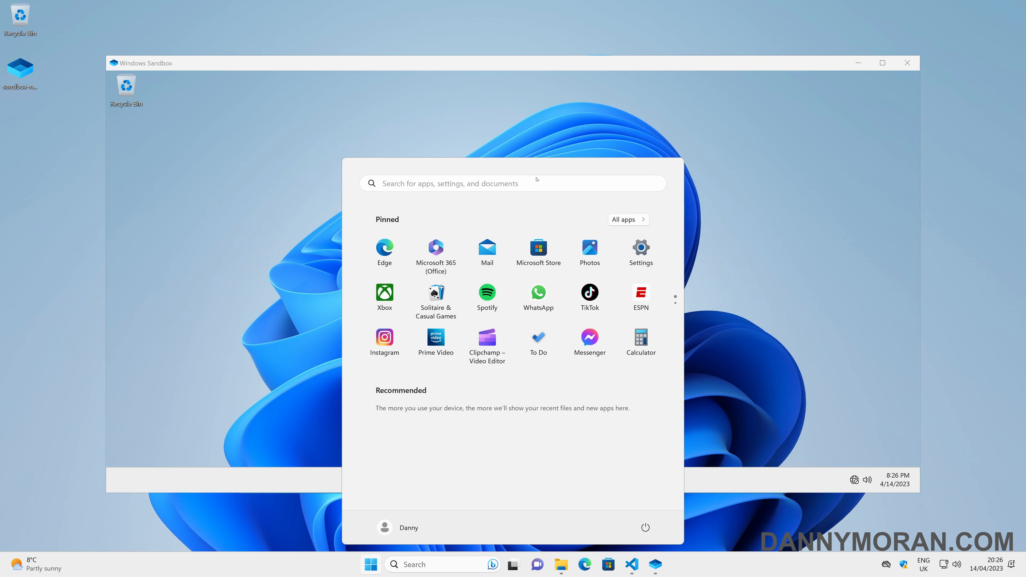
type("cmd")
key("super")
key("super")
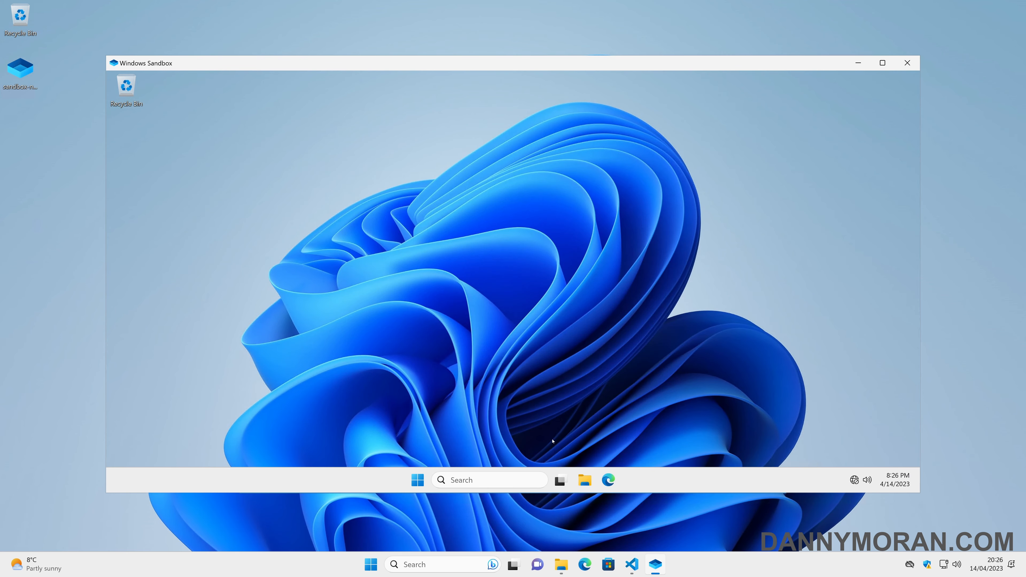
key("super")
key("super")
left_click(418, 481)
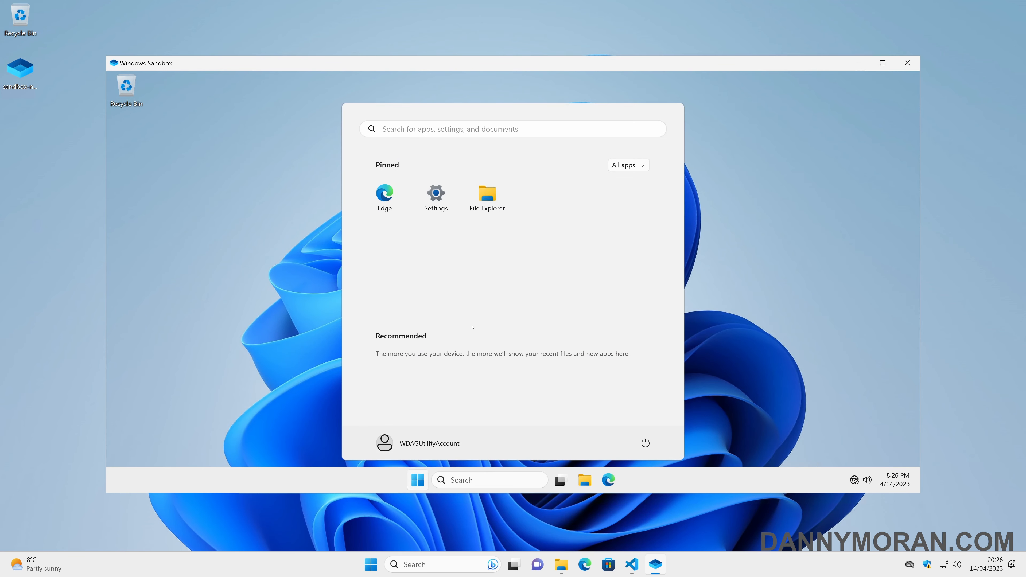
type("cmd")
left_click(418, 481)
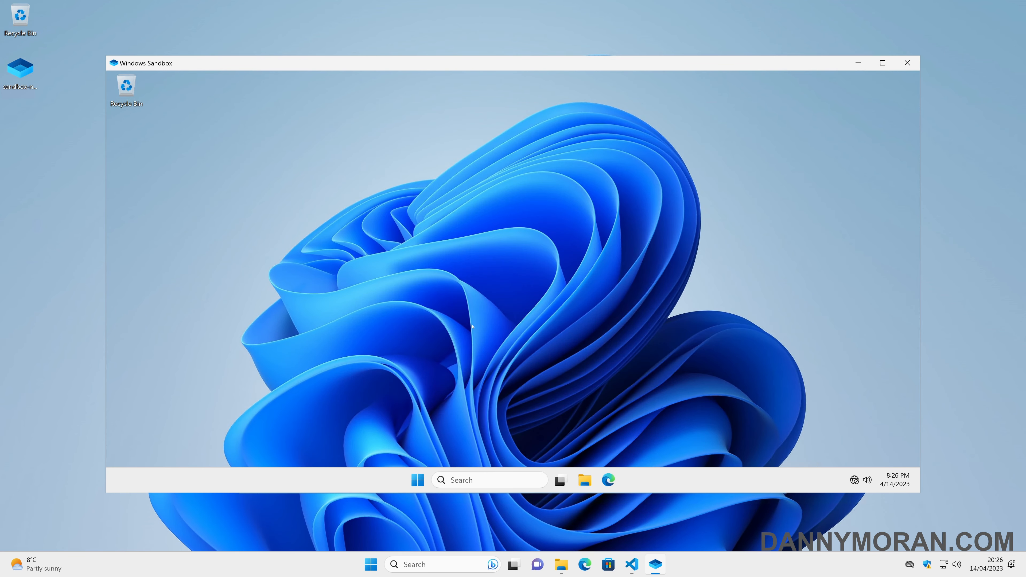
Step: Run ping google.com and ipconfig, showing the ping failing and no network adapters listed
type("ping goo")
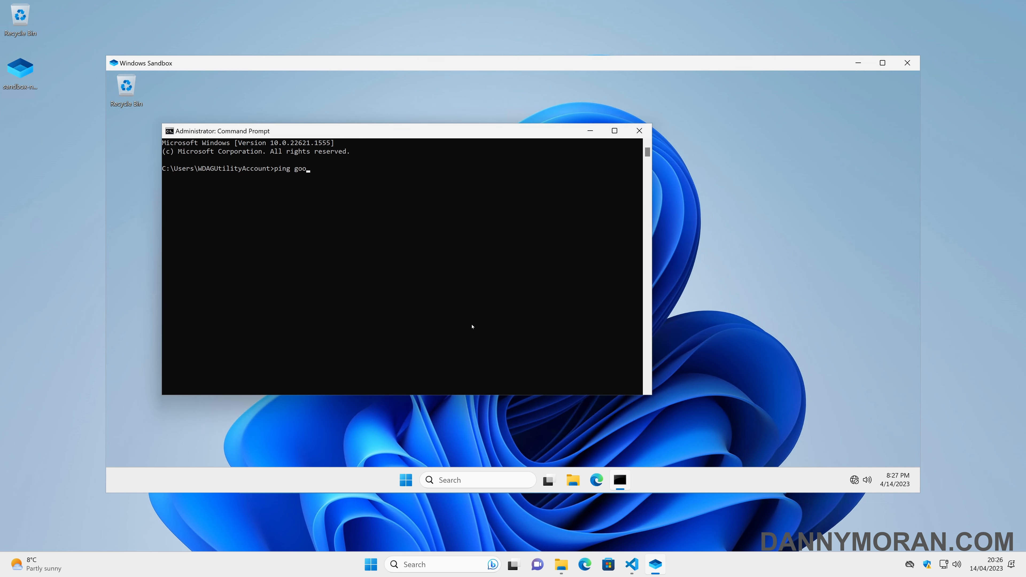
type("gle.com")
key("Return")
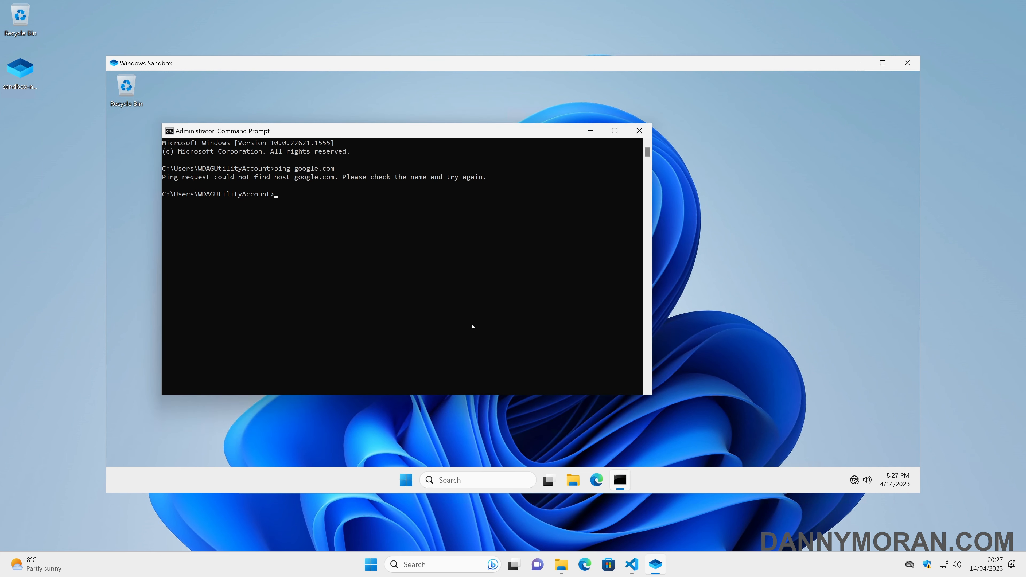
type("ipconfig")
key("Return")
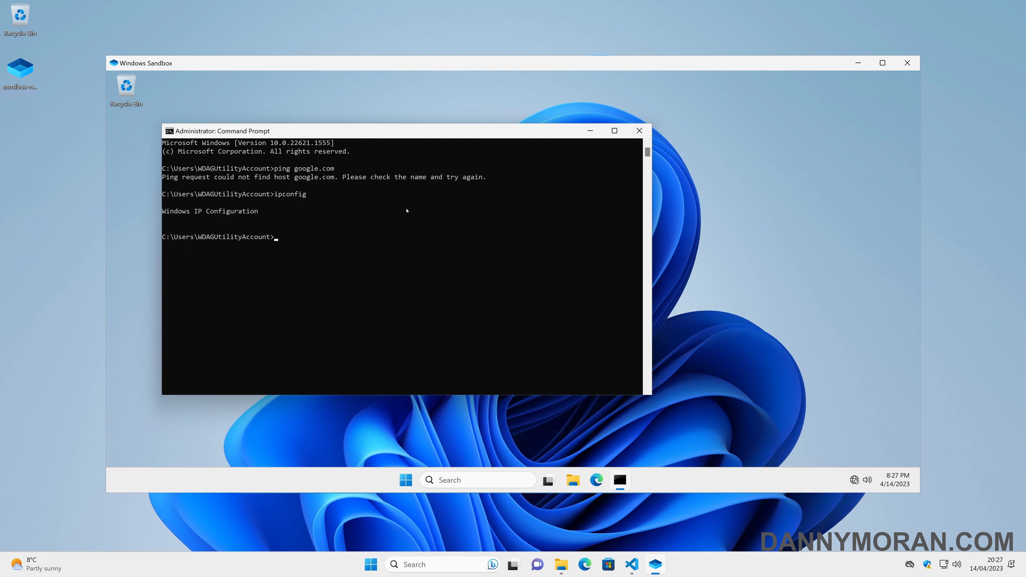
Step: Close Command Prompt and shut down the no-network sandbox, discarding its contents
left_click(32, 81)
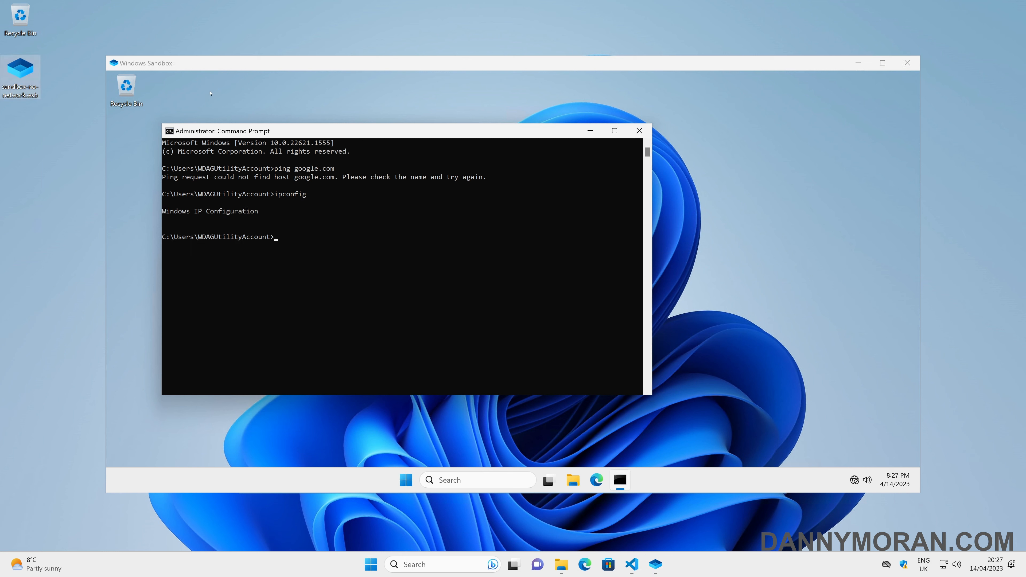
right_click(263, 94)
left_click(240, 93)
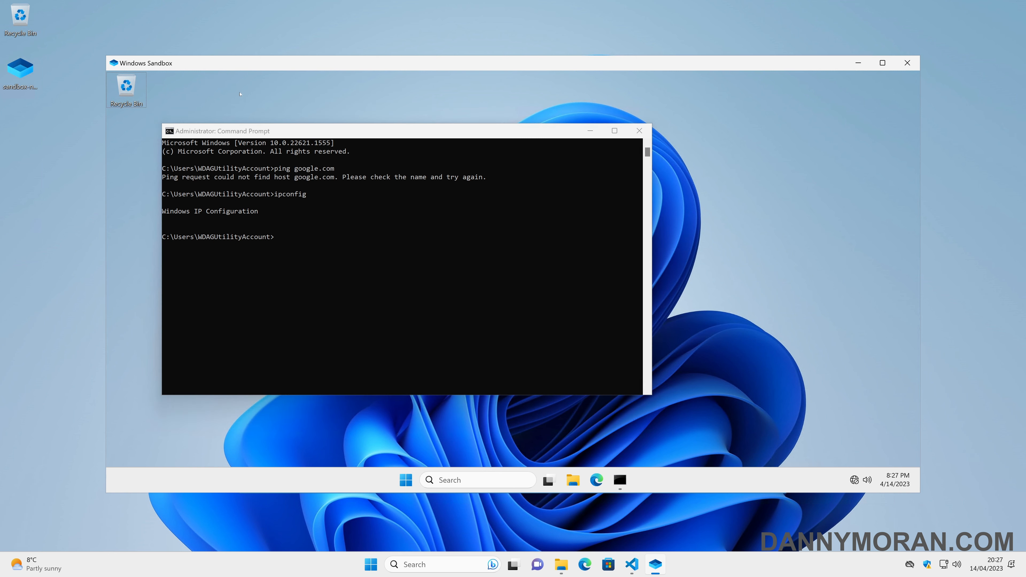
left_click(639, 131)
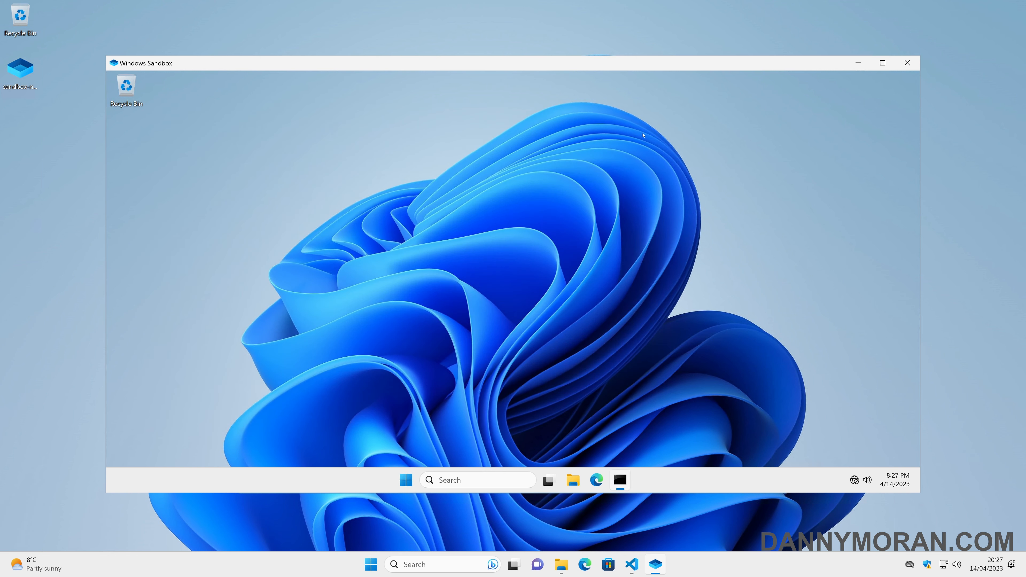
left_click(907, 63)
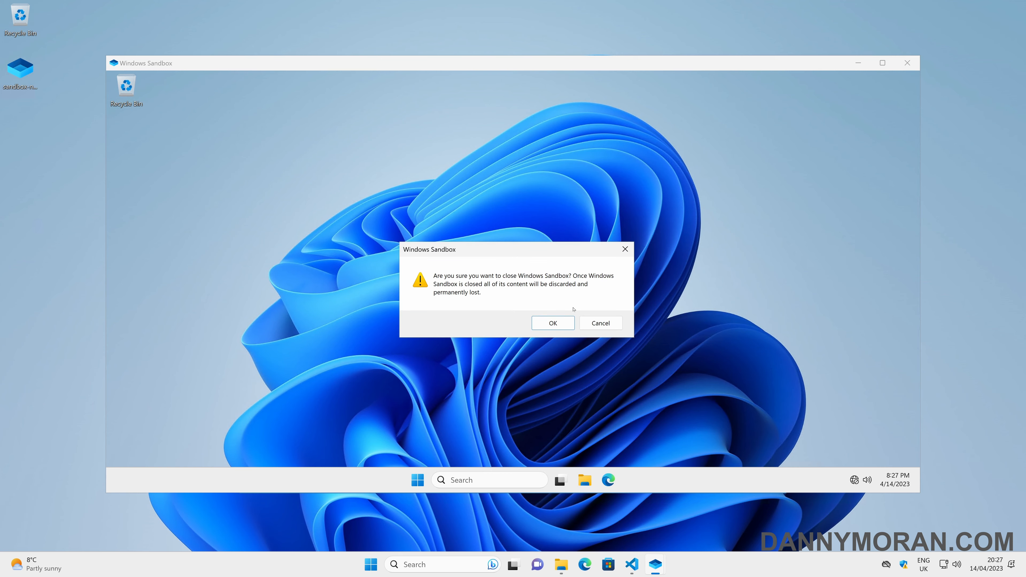
left_click(553, 324)
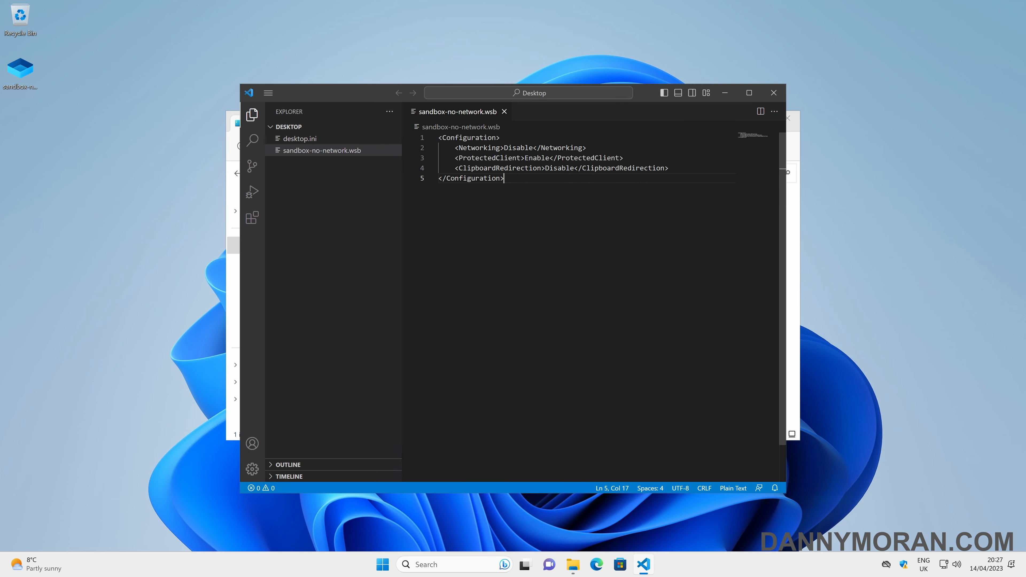
Step: Create sandbox-folder-redirection.wsb in the Desktop folder and paste in the MappedFolders XML
right_click(340, 183)
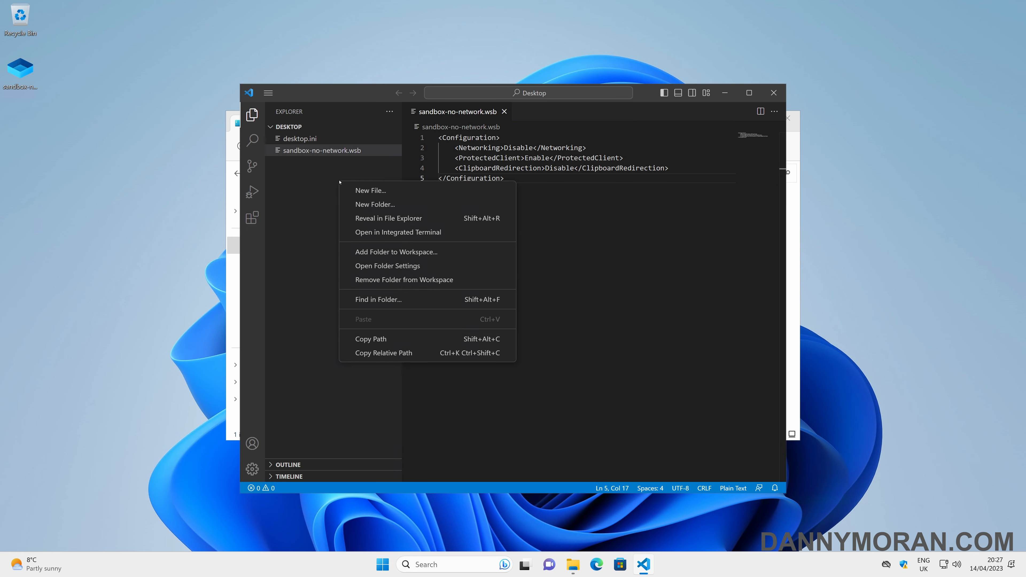
left_click(358, 189)
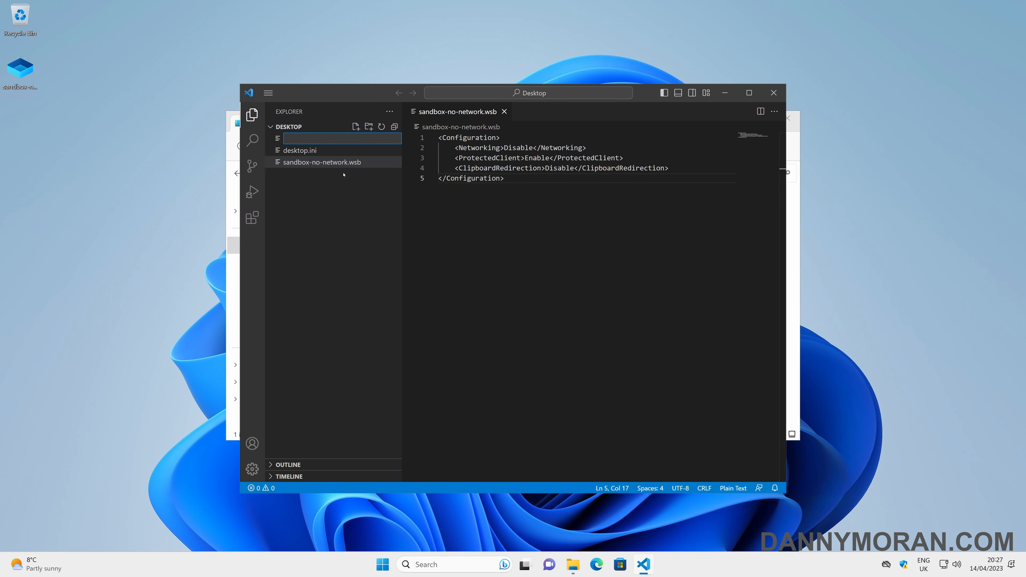
type("sandbox-folder-redirection.wsb")
key("Return")
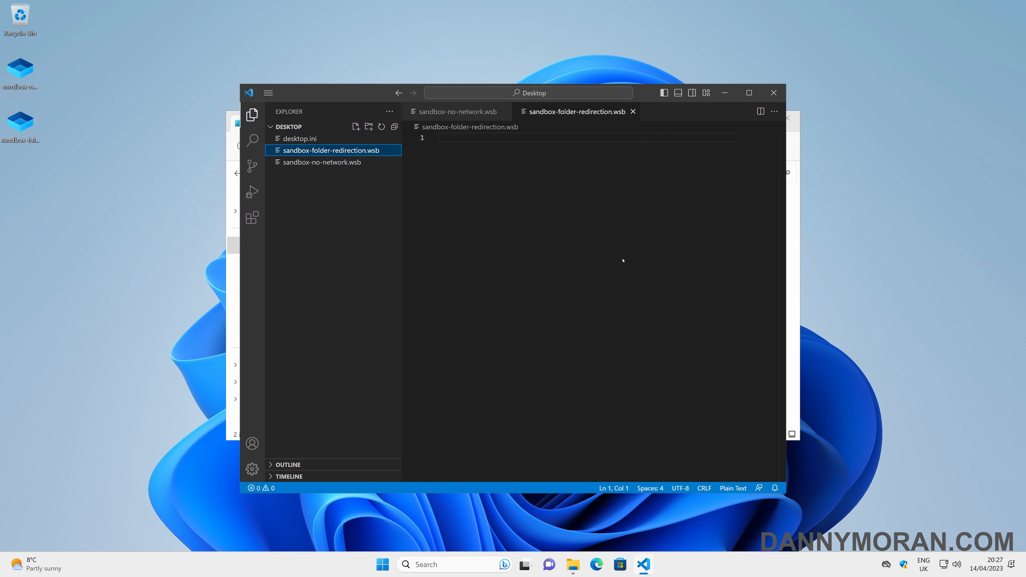
type("<Configuration>     <MappedFolders>         <MappedFolder>             <HostFolder>C:\\Users\\Danny\\Desktop</HostFolder>             <SandboxFolder>C:\\Users\\WDAGUtilityAccount\\Desktop</SandboxFolder>             <ReadOnly>true</ReadOnly>         </MappedFolder>         <MappedFolder>             <HostFolder>C:\\Users\\Danny\\Downloads</HostFolder>             <SandboxFolder>C:\\Users\\WDAGUtilityAccount\\Downloads</SandboxFolder>             <ReadOnly>true</ReadOnly>         </MappedFolder>     </MappedFolders> </Configuration>")
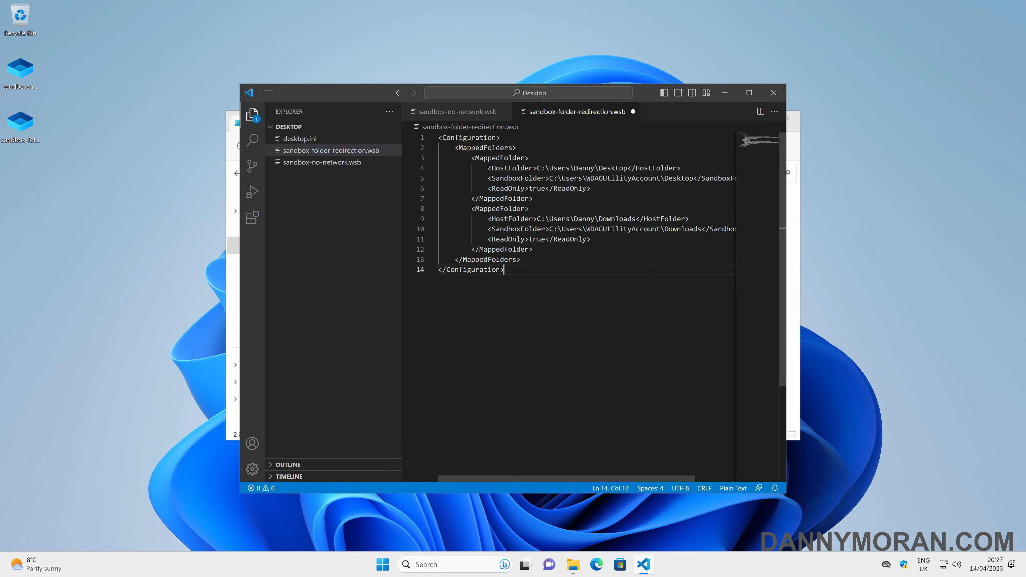
Step: Review the host Desktop and Downloads paths and the ReadOnly true value, then save the file
left_click_drag(786, 166, 915, 166)
left_click_drag(627, 168, 574, 168)
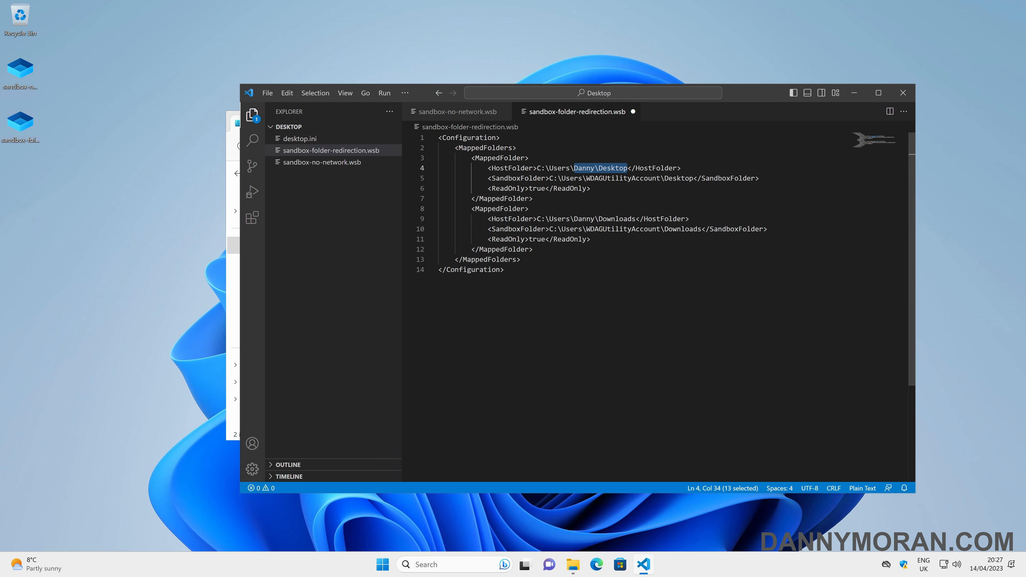
double_click(617, 219)
left_click_drag(617, 219, 582, 219)
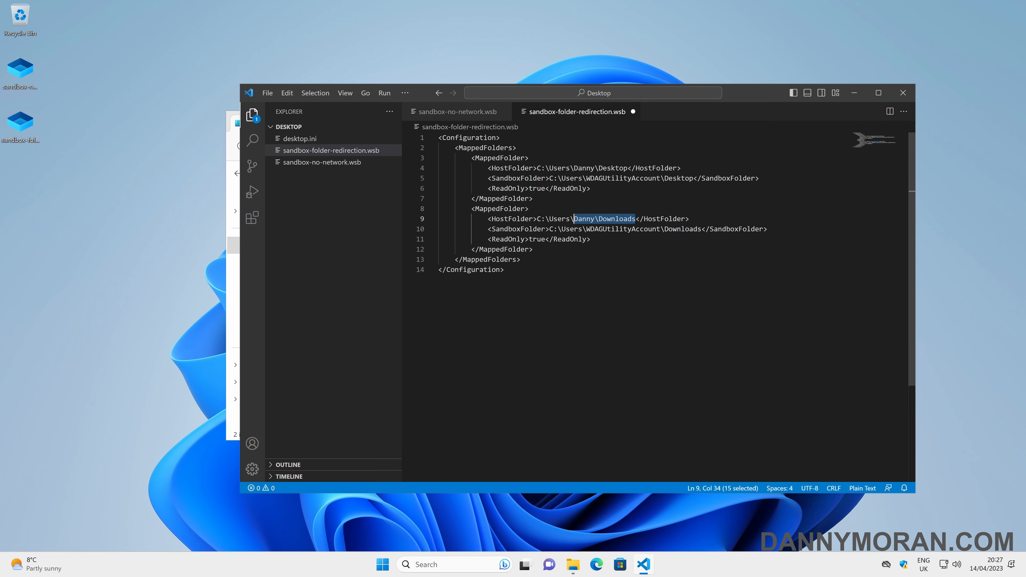
double_click(682, 229)
left_click_drag(682, 229, 622, 229)
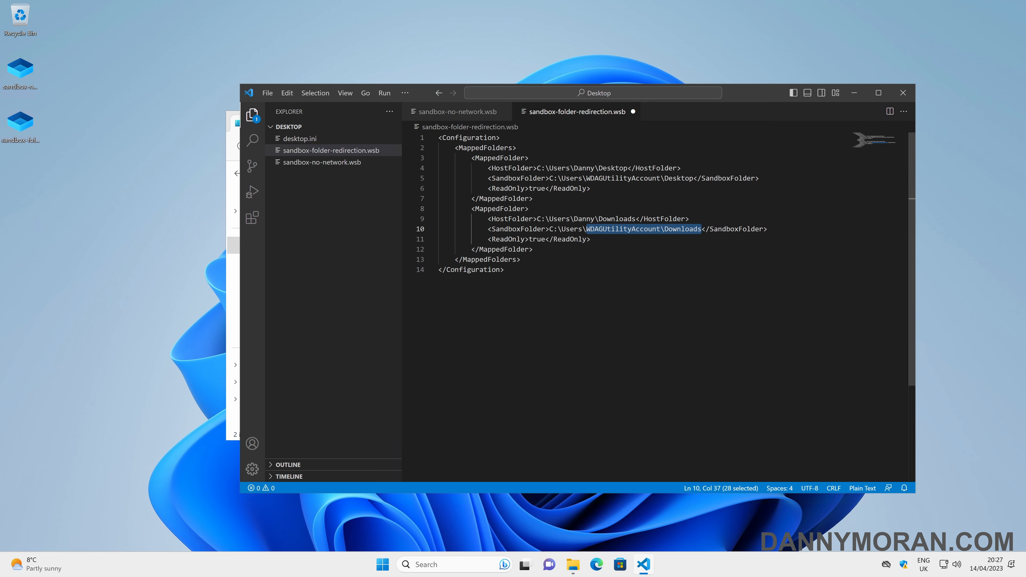
double_click(537, 239)
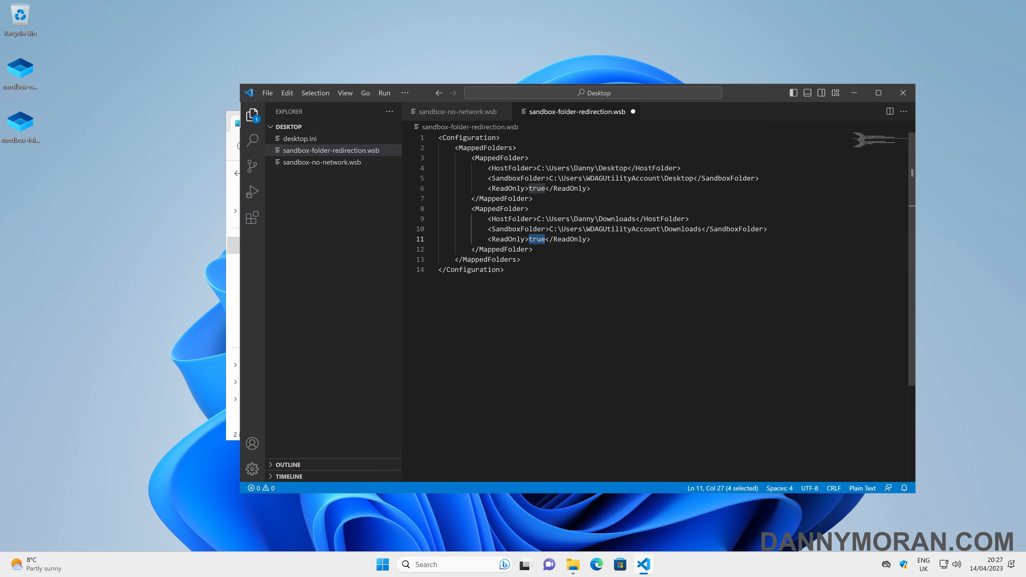
left_click(591, 239)
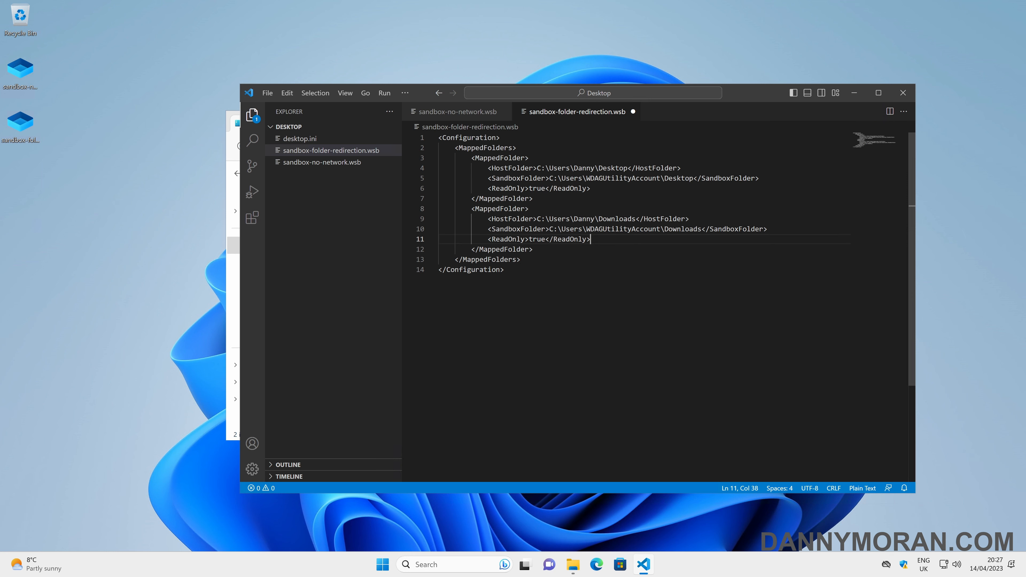
key("ctrl+s")
left_click(23, 134)
Step: Launch sandbox-folder-redirection.wsb and run ipconfig, showing an Ethernet adapter at 172.18.115.120
double_click(30, 144)
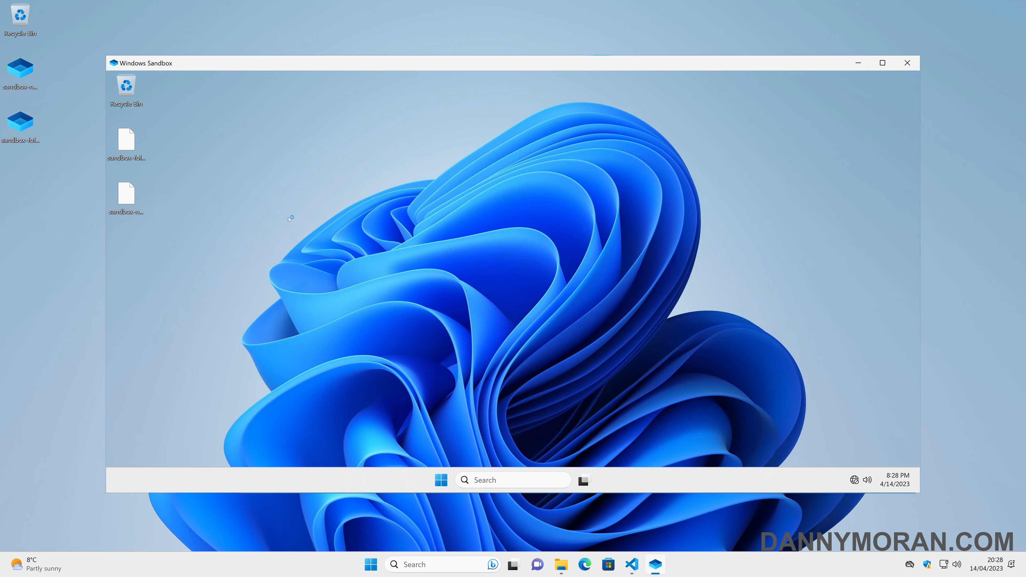
key("super")
type("cmd")
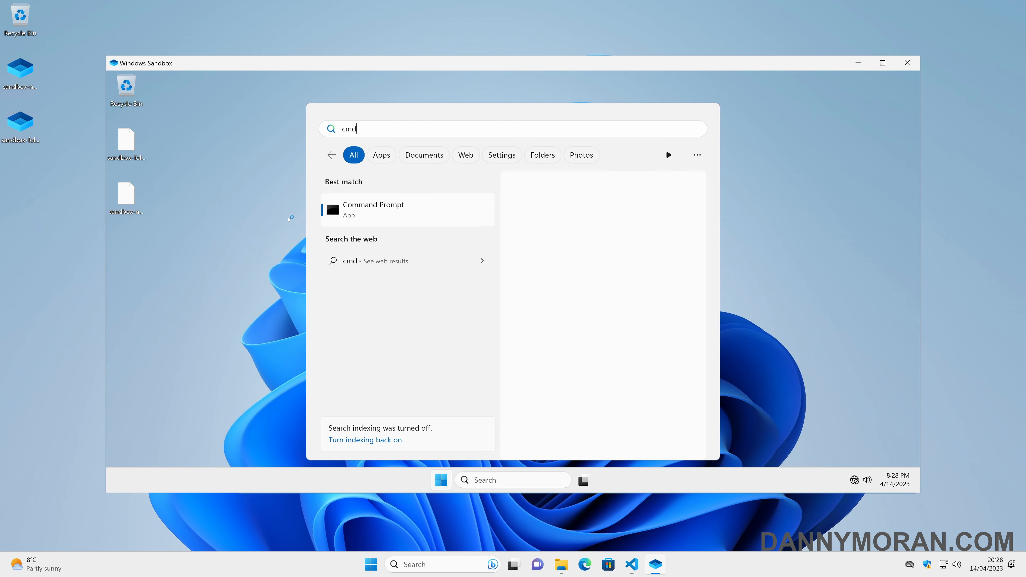
key("Return")
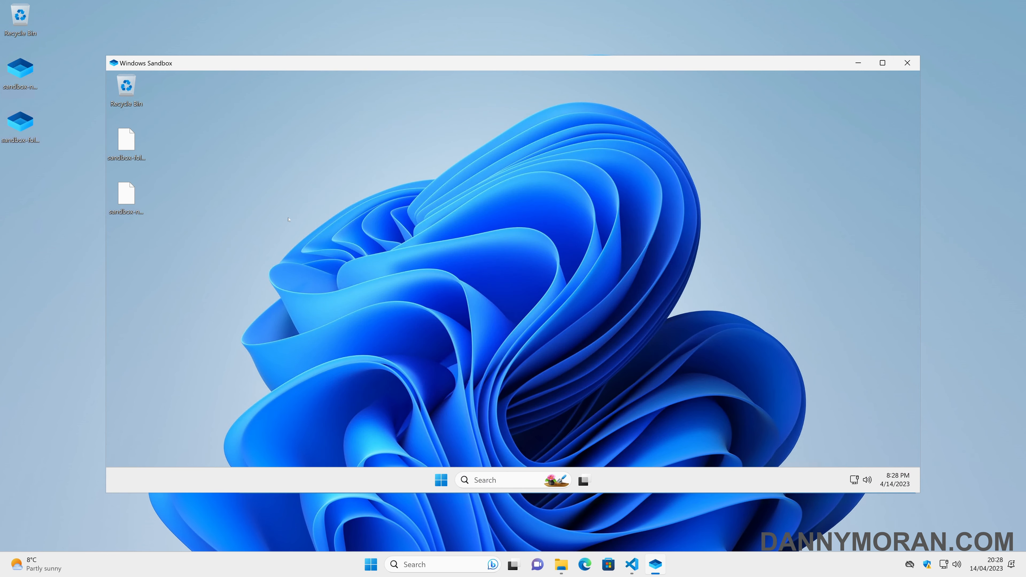
type("ipconfig")
key("Return")
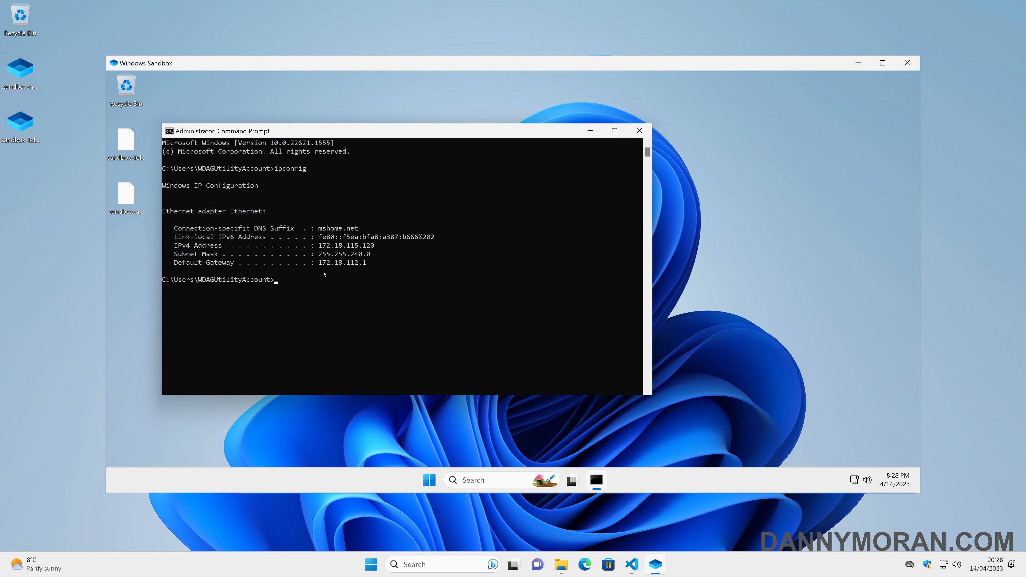
Step: Close the Command Prompt and check the two mapped .wsb files on the sandbox desktop
left_click(639, 131)
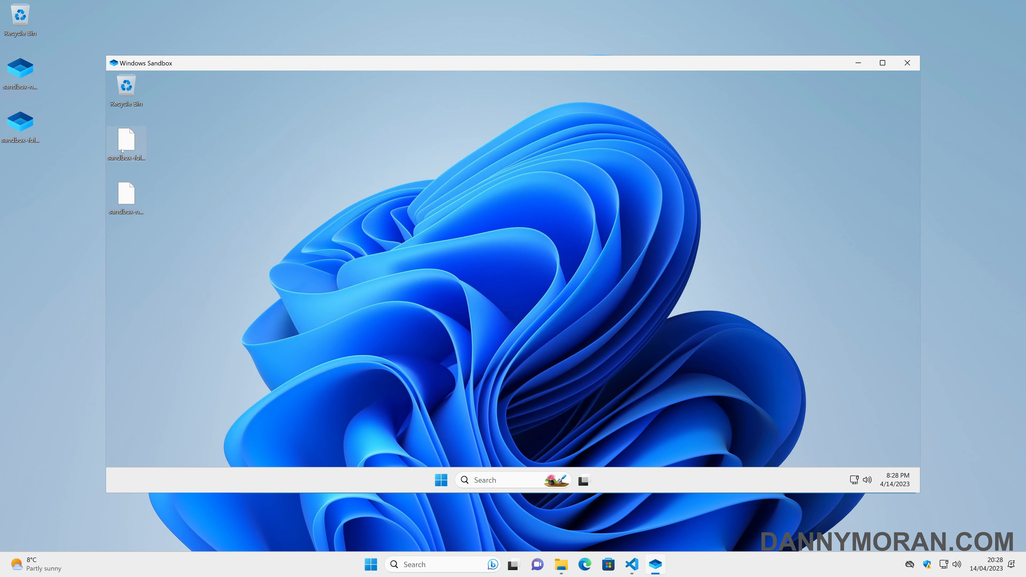
left_click(136, 199)
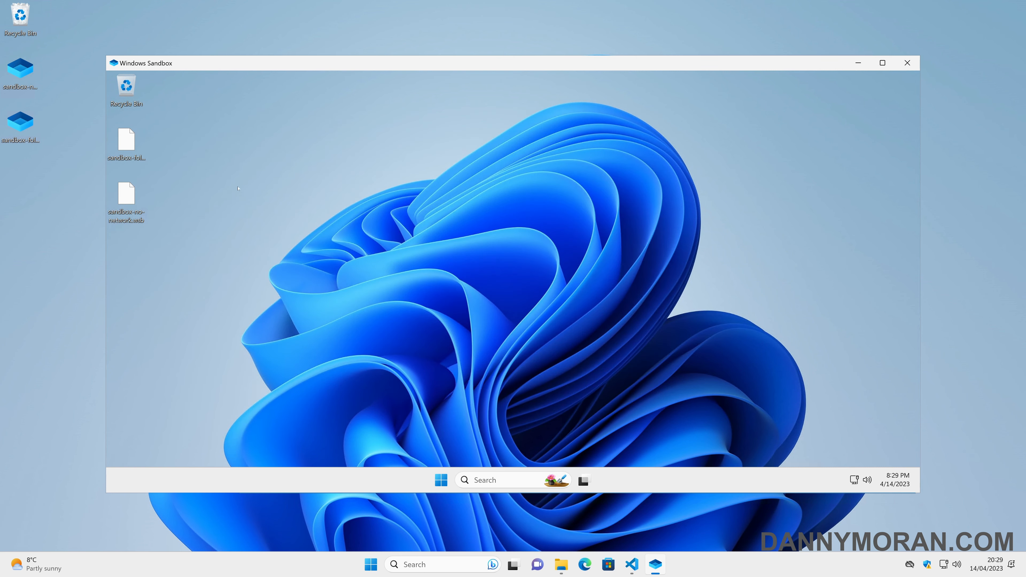
left_click_drag(210, 136, 121, 206)
left_click(156, 220)
Step: In the sandbox's Downloads folder, try creating a text document and dismiss the access-denied warning
left_click(441, 480)
left_click(478, 205)
left_click(597, 222)
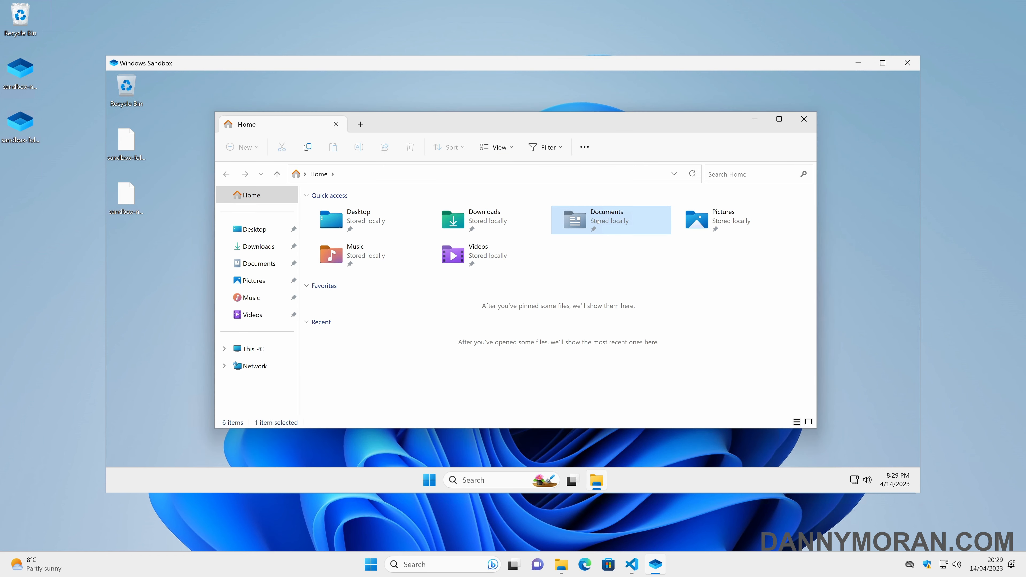
double_click(484, 220)
left_click(387, 225)
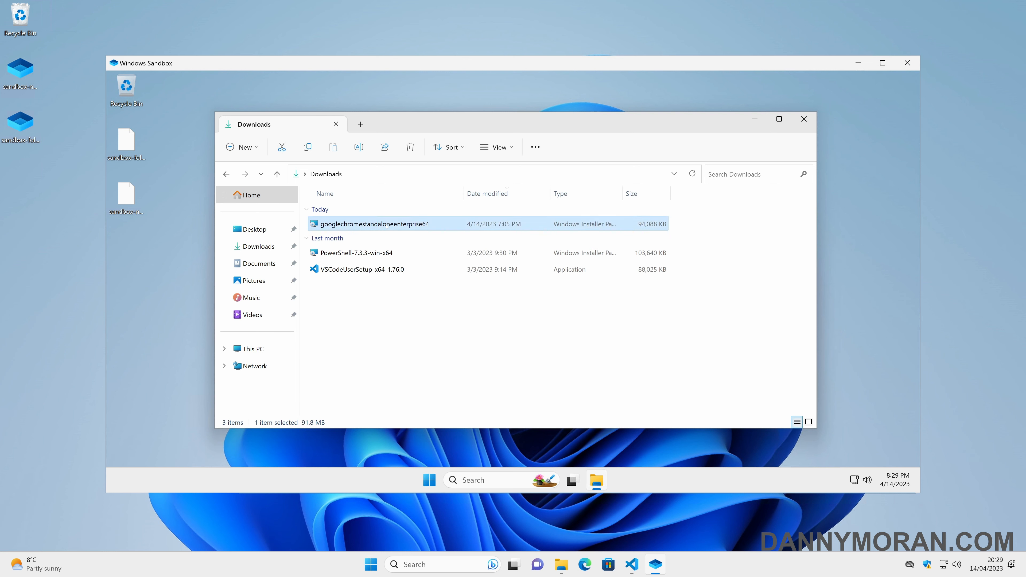
right_click(396, 289)
mouse_move(521, 360)
left_click(580, 391)
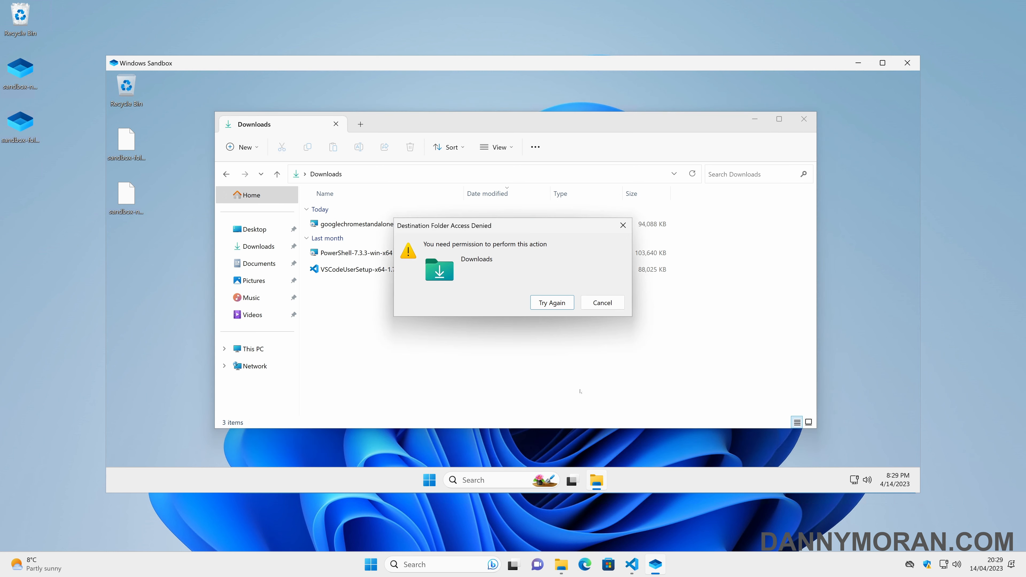
left_click(601, 302)
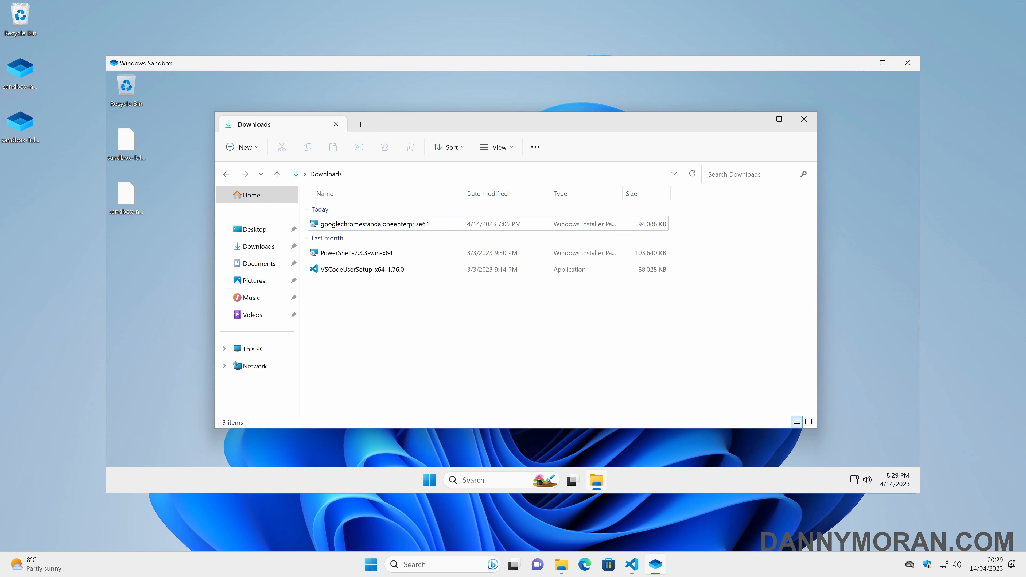
Step: Start the Chrome enterprise installer, cancel it, discard the sandbox, and close the open config file
double_click(408, 226)
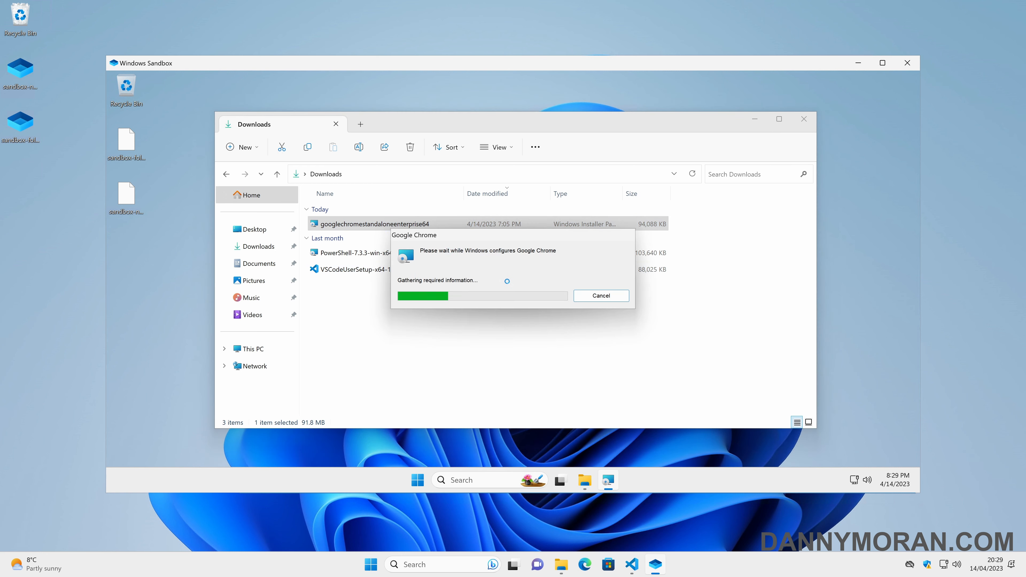
left_click(602, 296)
left_click(907, 63)
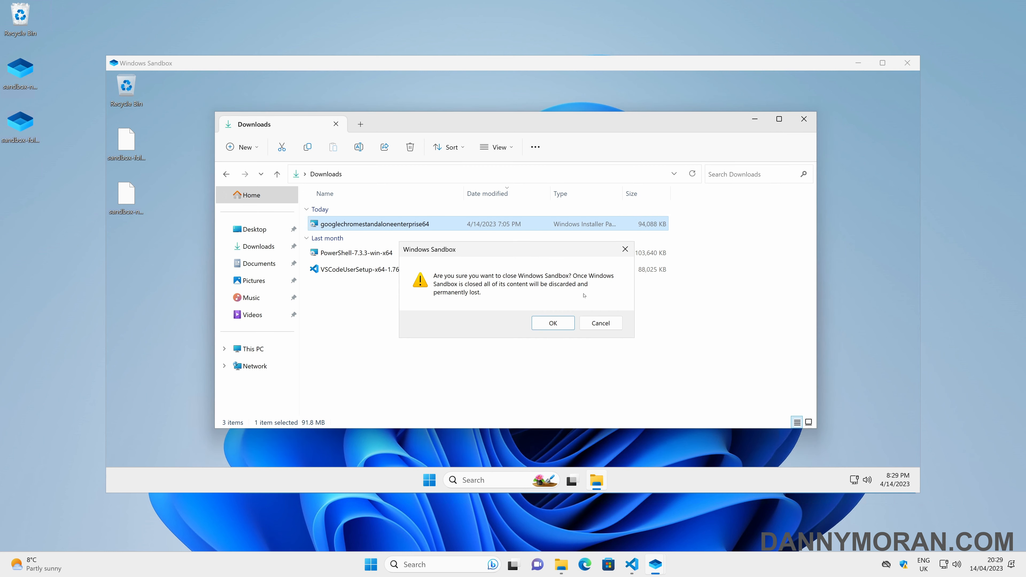
left_click(552, 323)
key("ctrl+w")
Step: Create a new Desktop file named sandbox-logon-command.wbs
right_click(321, 189)
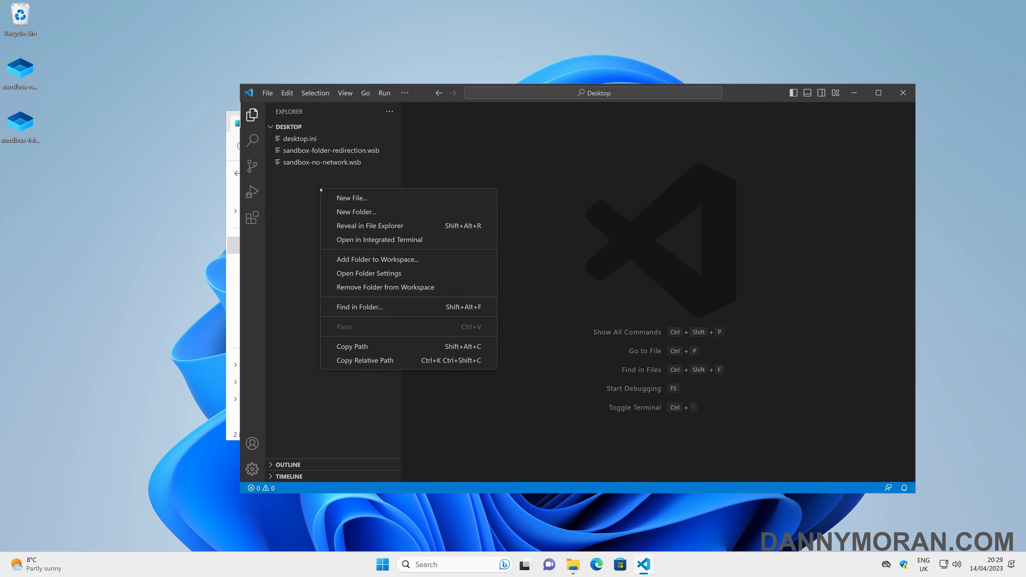
left_click(351, 197)
type("sand")
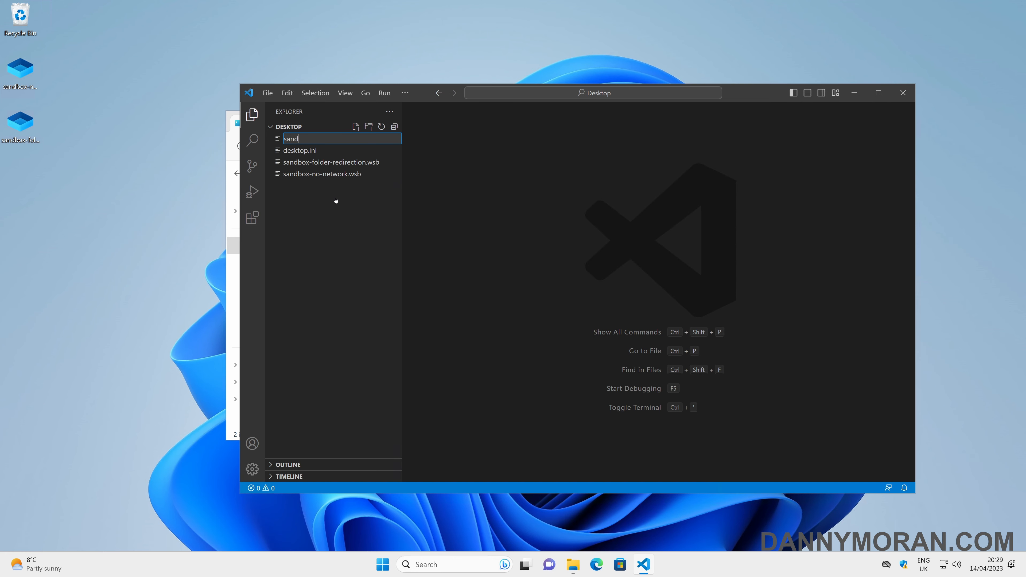
type("box-logon-command")
key("Return")
key("F2")
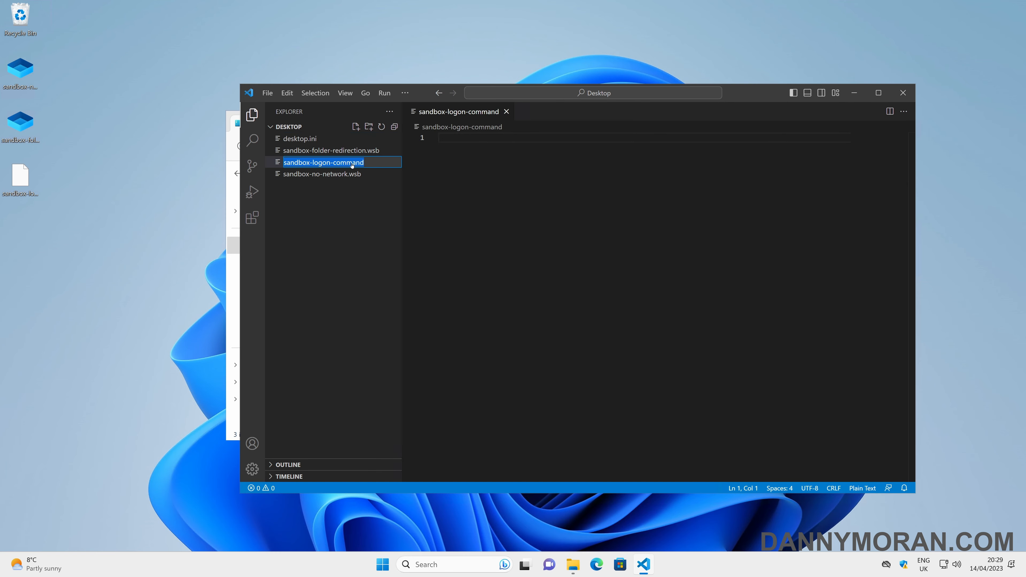
key("End")
type(".wbs")
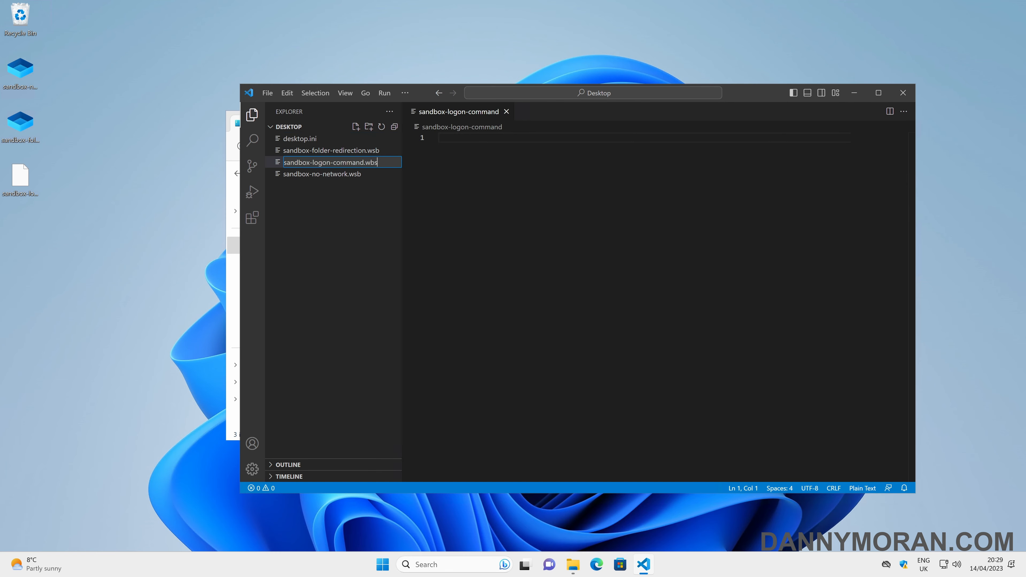
key("Return")
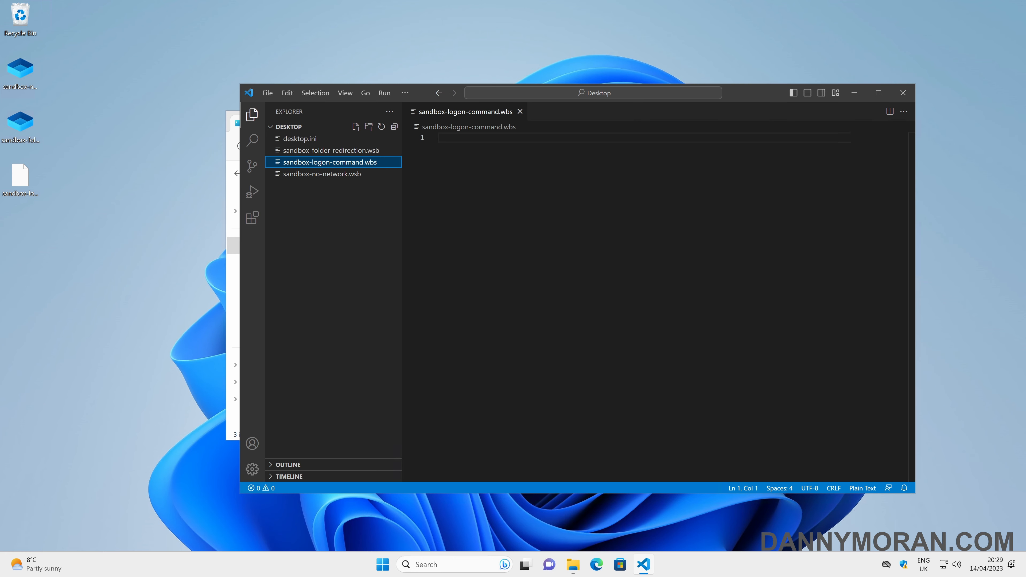
Step: Paste the LogonCommand XML running notepad.exe into the file and save it
left_click(439, 138)
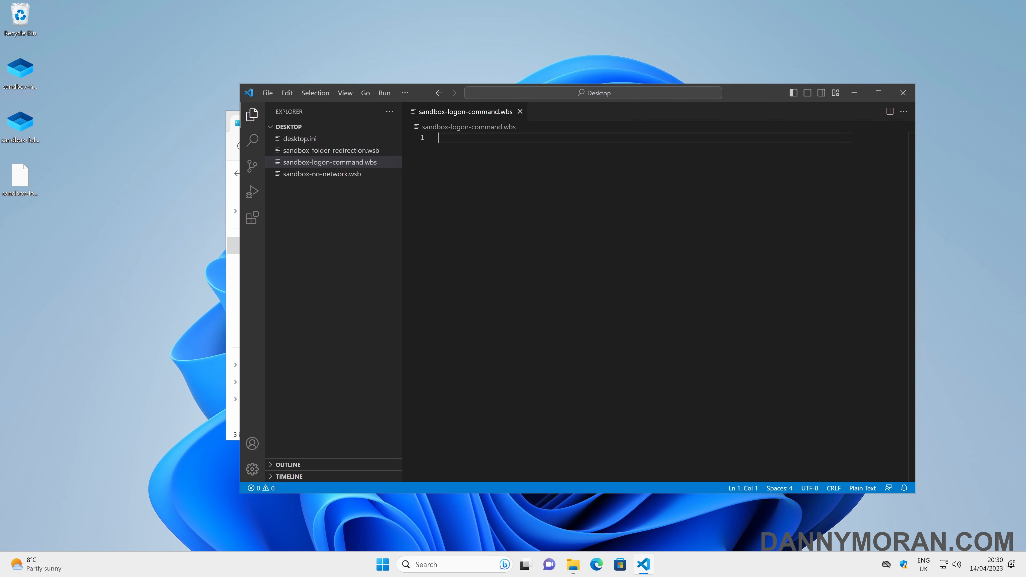
type("<Configuration>     <LogonCommand>         <Command>notepad.exe</Command>     </LogonCommand> </Configuration>")
left_click_drag(479, 158, 554, 158)
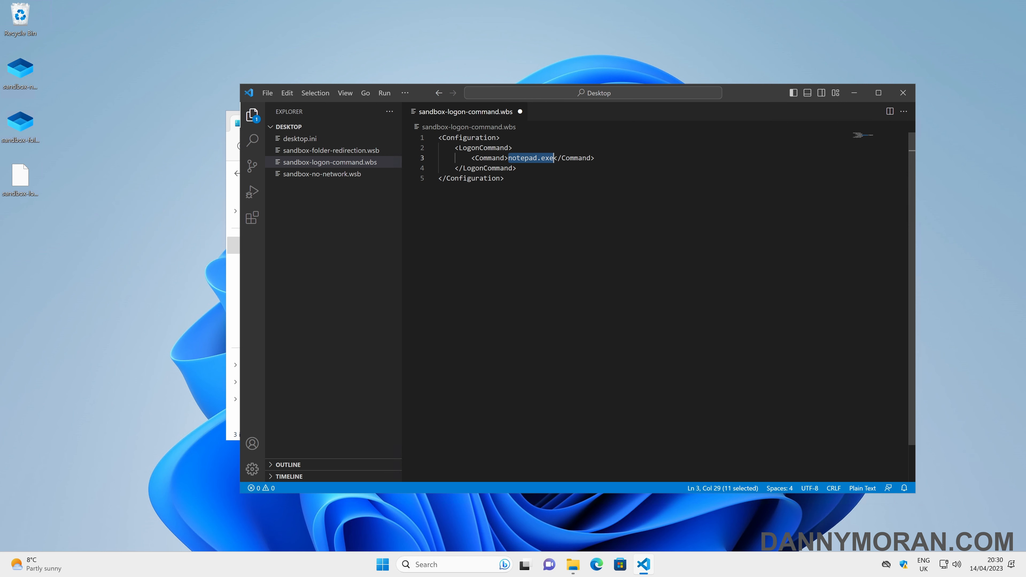
left_click(554, 158)
key("ctrl+s")
Step: Correct the file's extension from .wbs to .wsb
left_click(375, 166)
key("F2")
type("box-logon-command.ws")
key("Return")
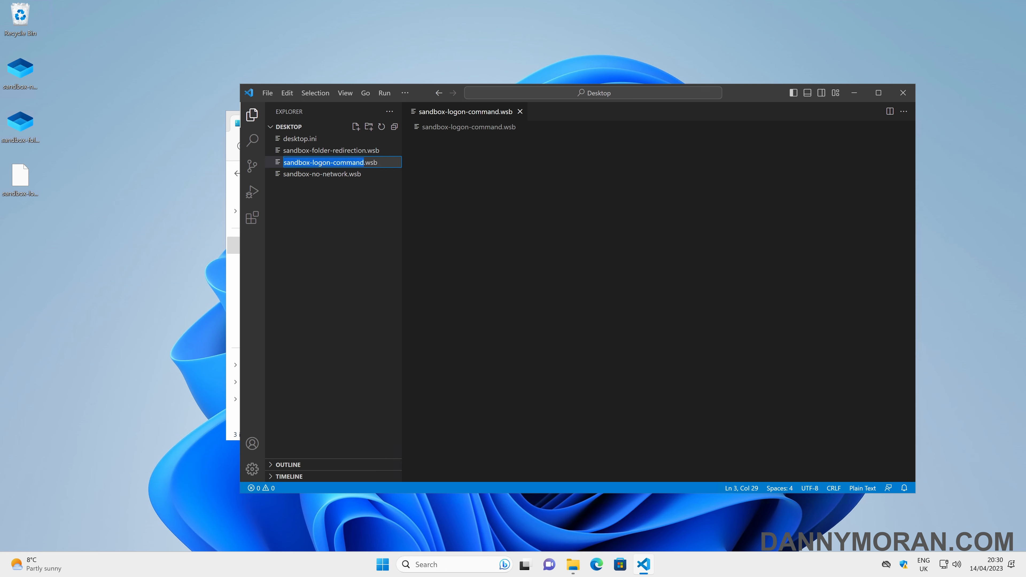
left_click(26, 183)
Step: Launch sandbox-logon-command.wsb, see Notepad open at startup, and start closing the sandbox
double_click(27, 183)
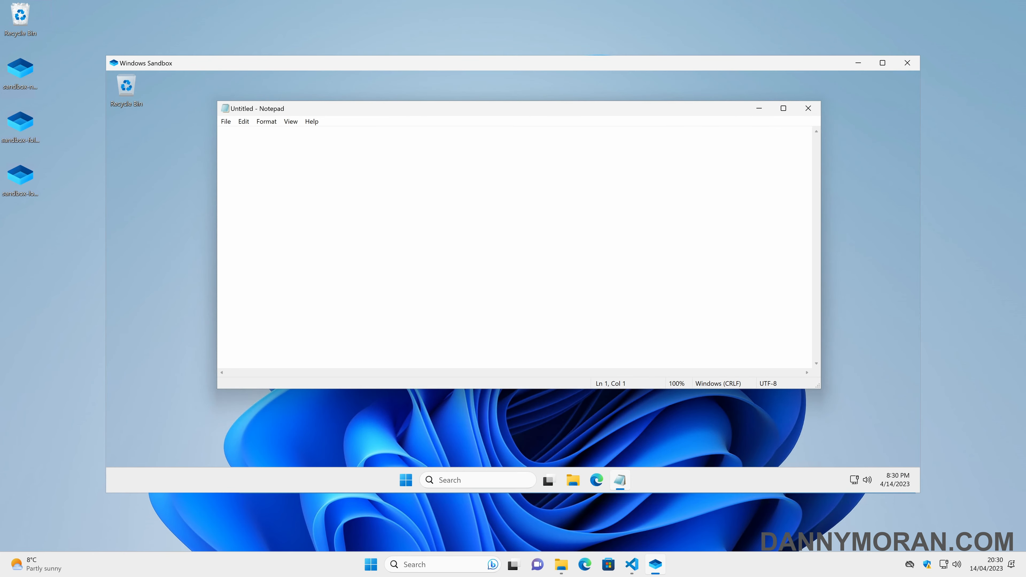
left_click(907, 63)
Step: Confirm closing the sandbox, then replace notepad.exe with the PowerShell command running C:\windows-sandbox\script.ps1 and save
left_click(553, 324)
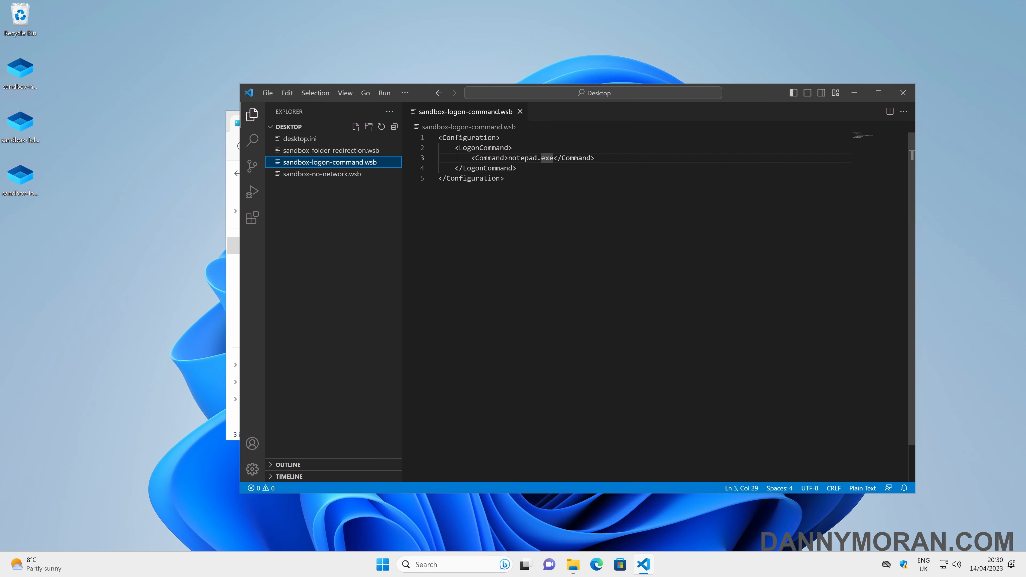
left_click_drag(509, 157, 553, 157)
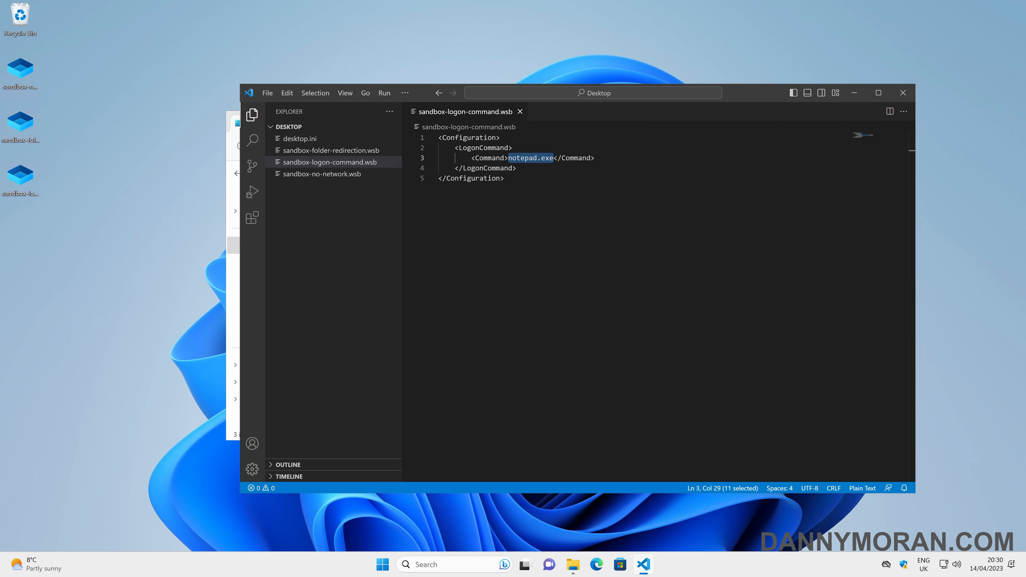
left_click(544, 159)
left_click_drag(509, 157, 553, 158)
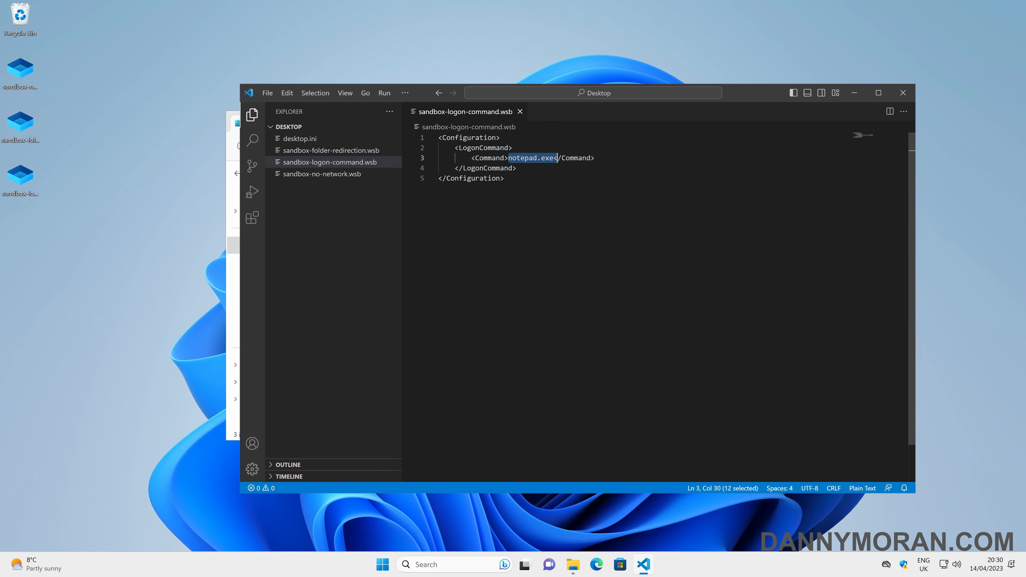
type("powershell -executionpolicy unrestricted -command \"start powershell {-noexit -file C:\\windows-sandbox\\script.ps1}\"")
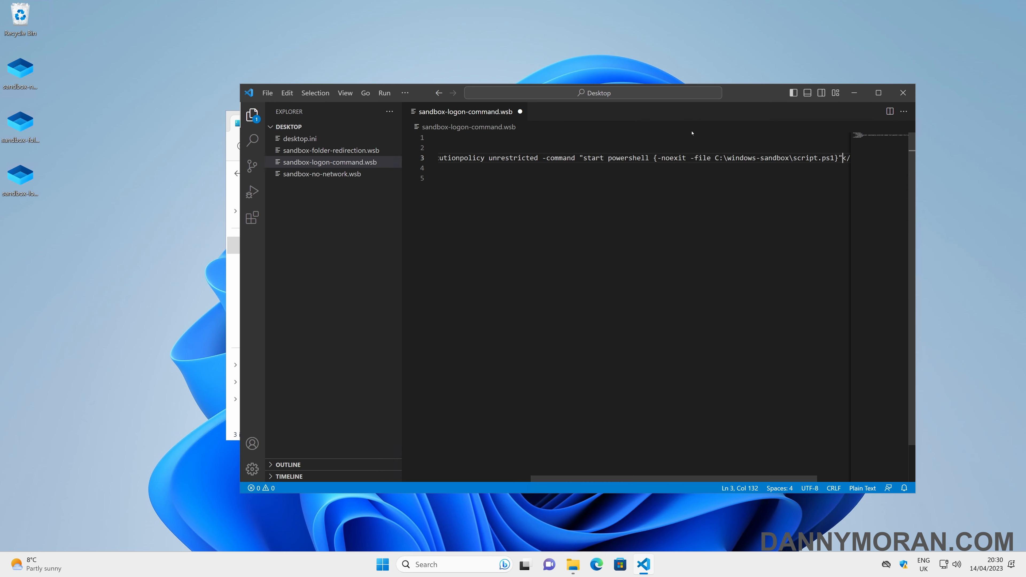
left_click_drag(555, 479, 462, 475)
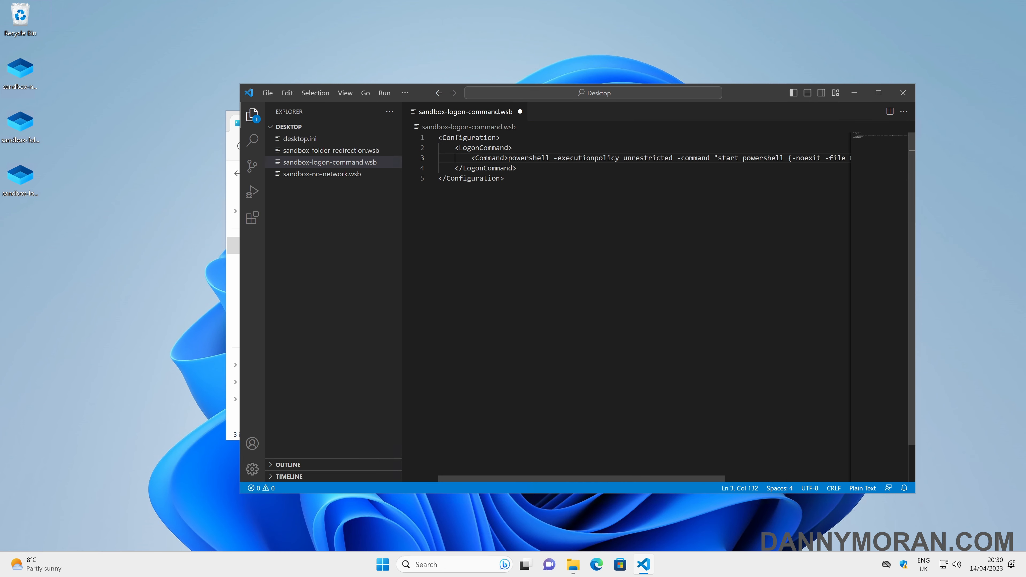
left_click_drag(581, 480, 707, 480)
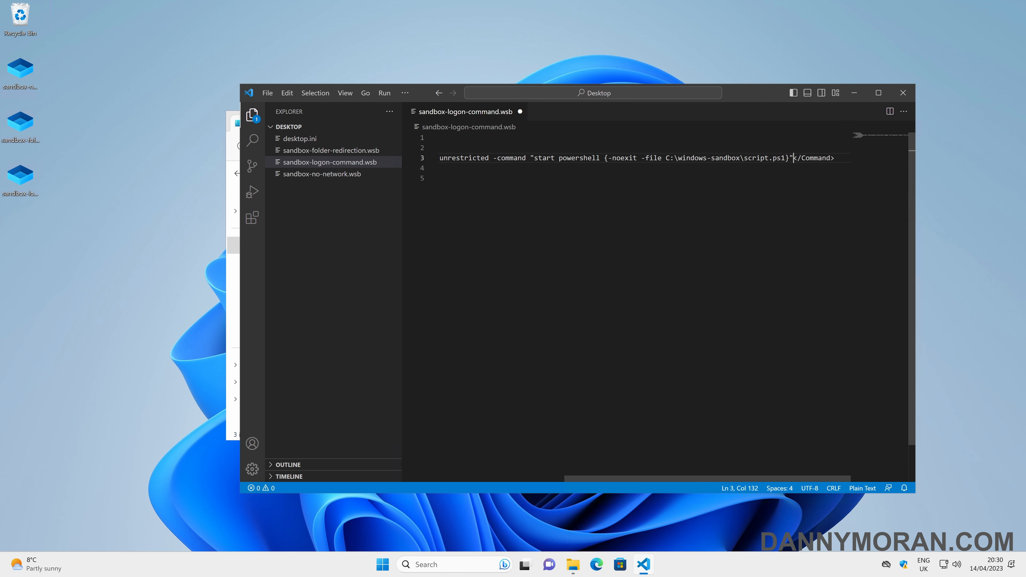
key("Down")
key("Down")
key("ctrl+s")
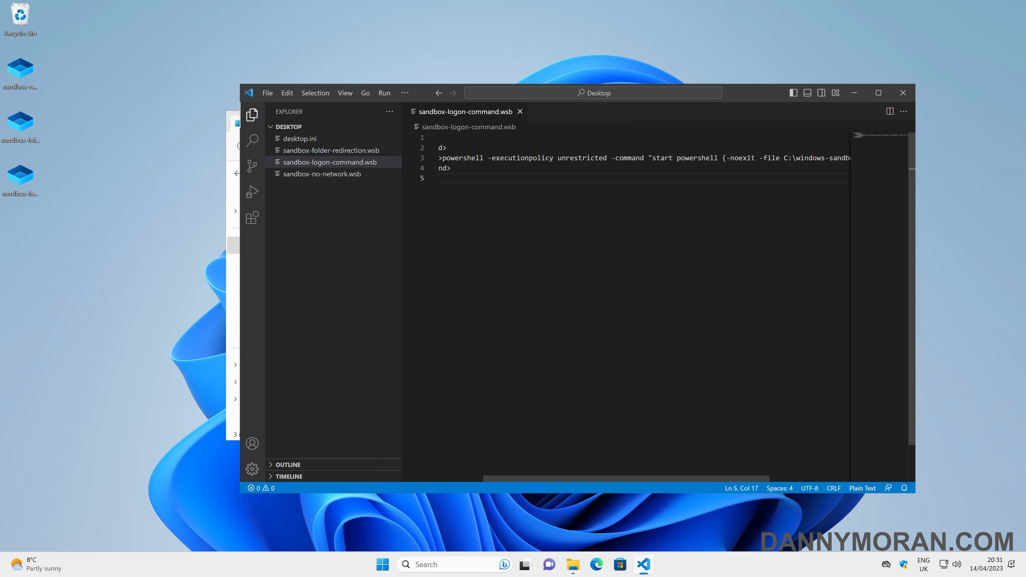
Step: Minimize VS Code and open Local Disk (C:) in File Explorer
left_click(854, 92)
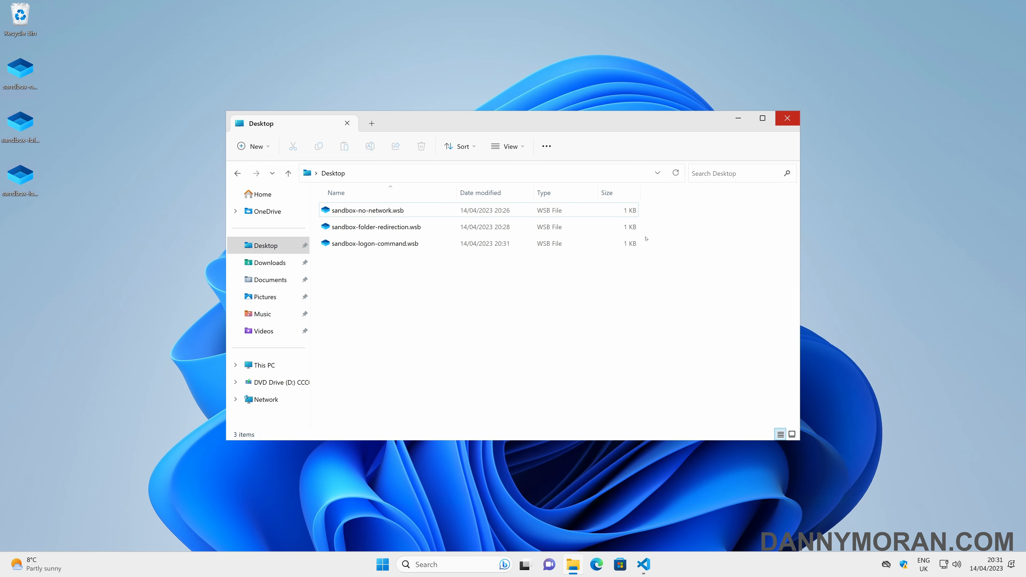
left_click(281, 366)
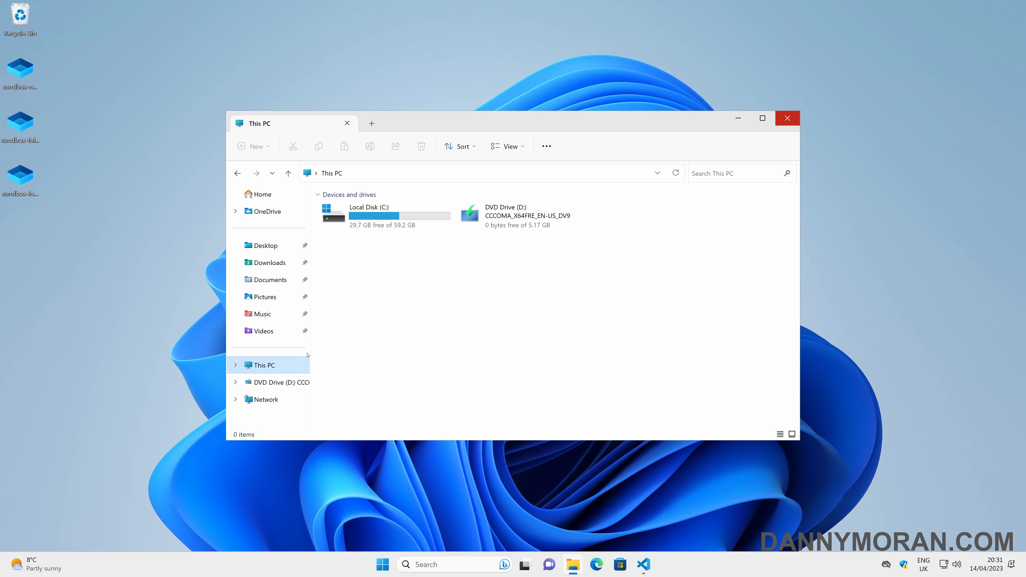
double_click(384, 227)
right_click(356, 344)
Step: Create a folder named windows-sandbox on C:
mouse_move(404, 298)
left_click(527, 301)
type("w")
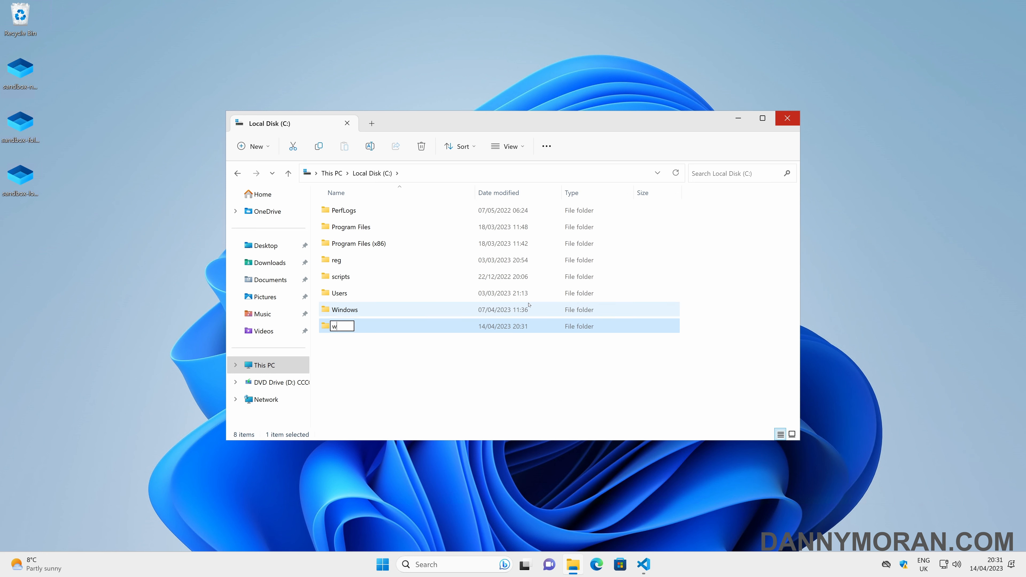
type("indows-sandbox")
key("Return")
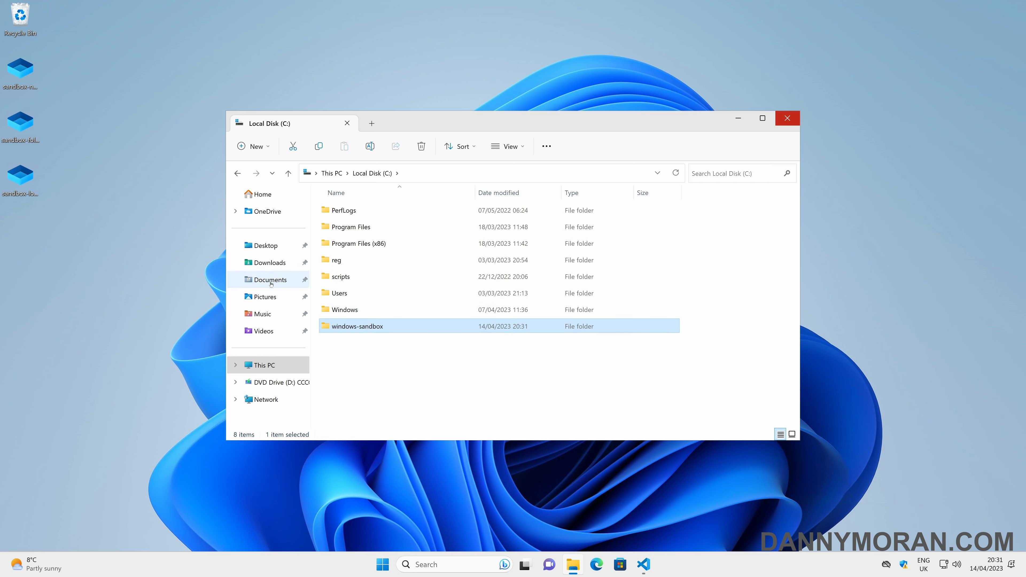
Step: Inside windows-sandbox, create a new text document named script.ps1
double_click(373, 326)
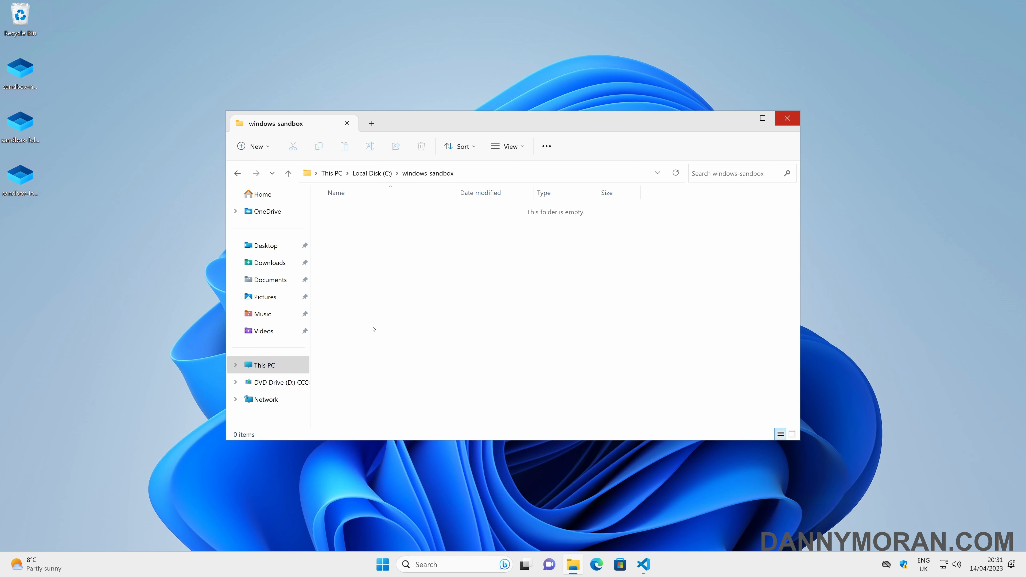
right_click(386, 299)
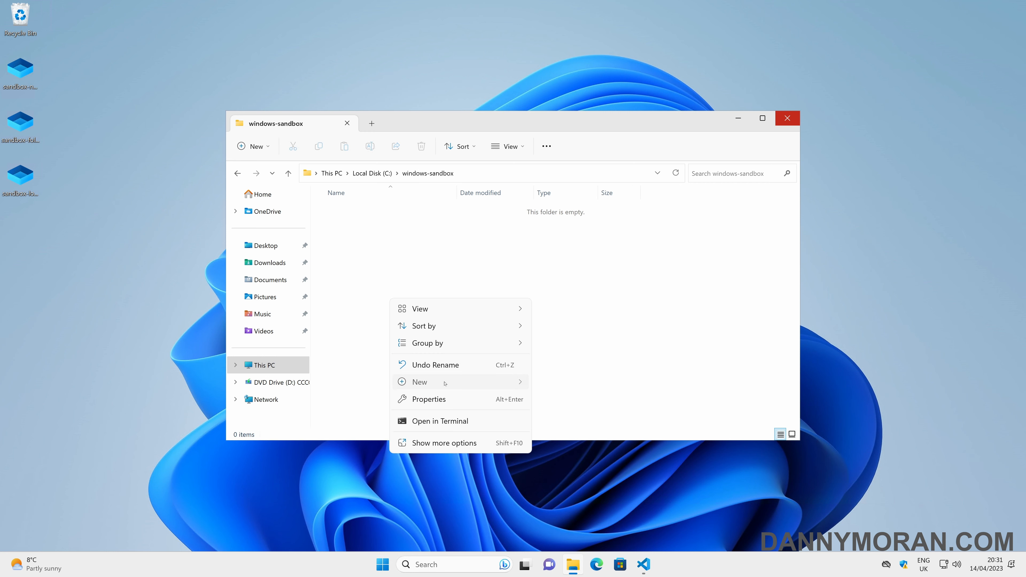
mouse_move(444, 382)
left_click(586, 438)
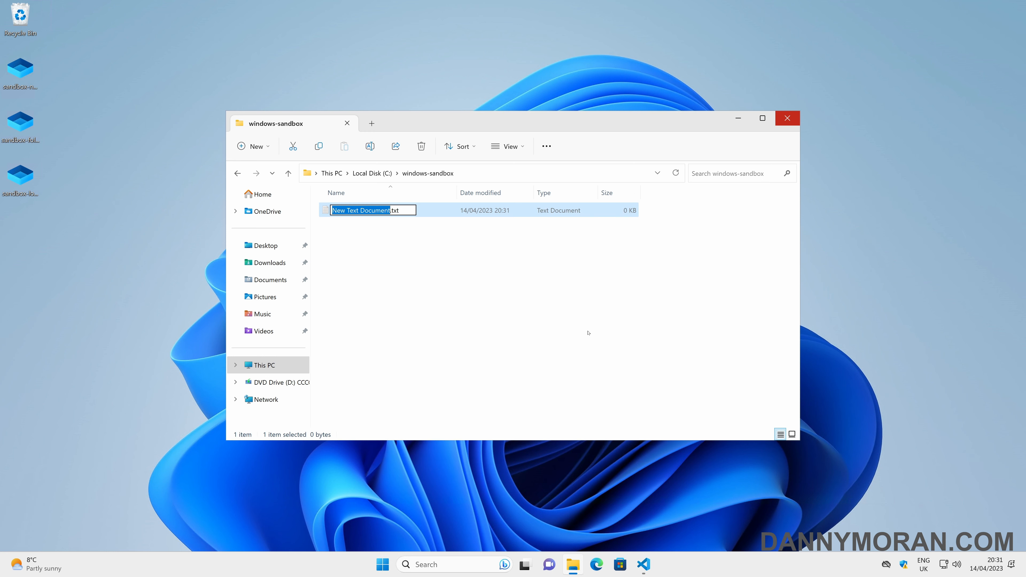
type("script.ps1")
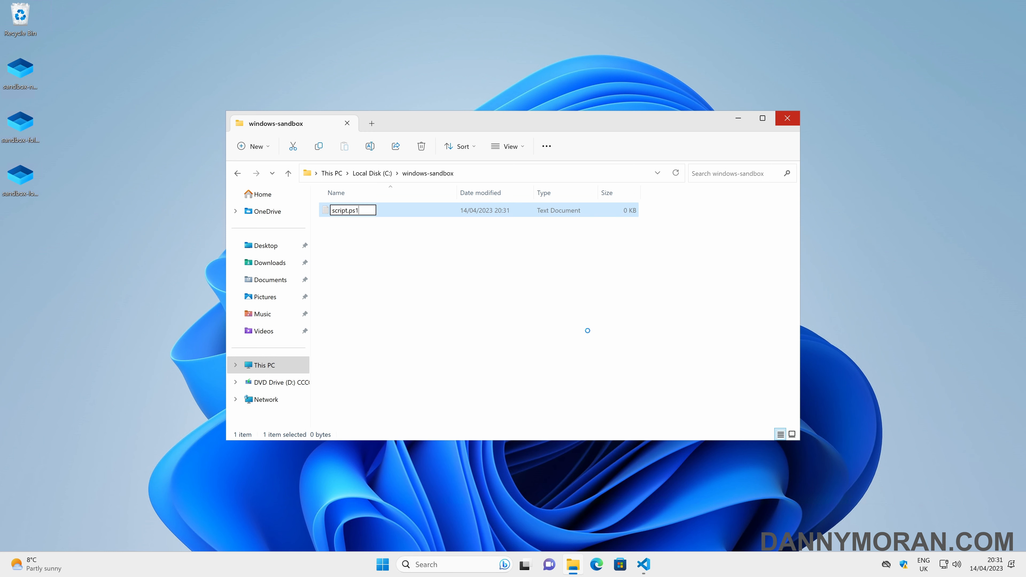
key("Return")
key("Return")
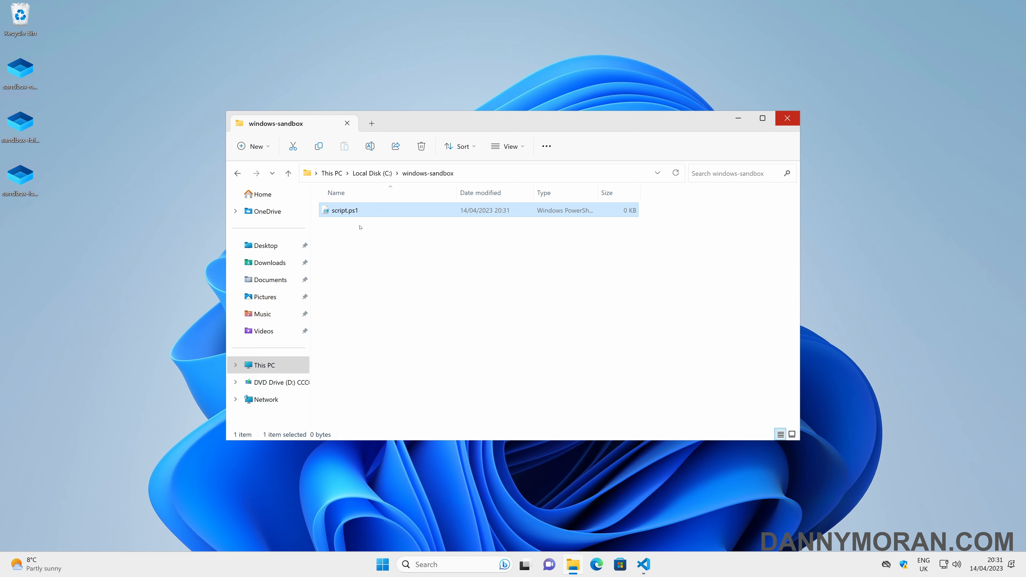
right_click(360, 211)
Step: Paste the Edge, notepad.exe, explorer.exe and Chrome MSI launch lines into script.ps1 in Notepad++, then save and close
left_click(404, 300)
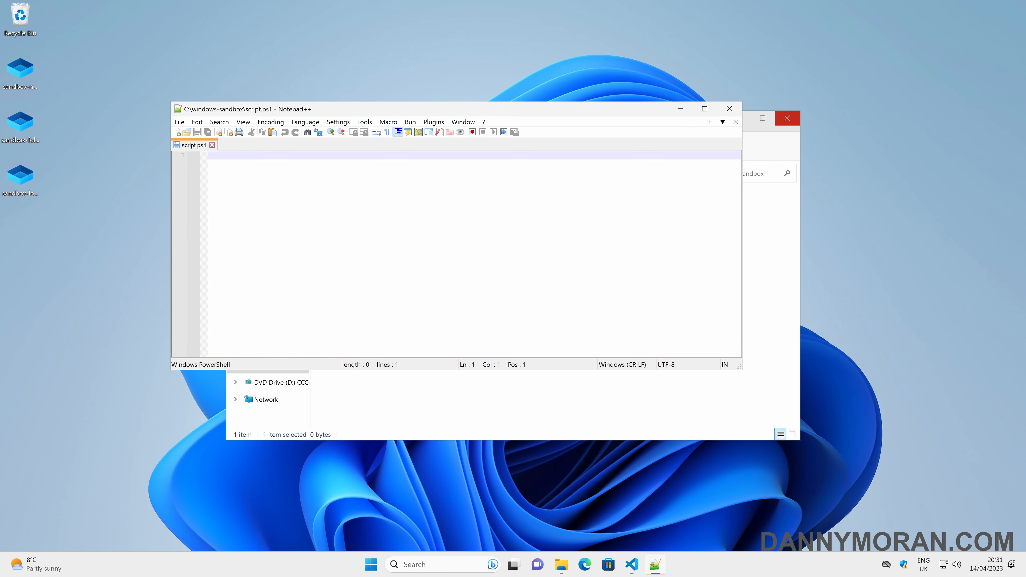
type("Start-Process \"C:\\Program Files (x86)\\Microsoft\\Edge\\Application\\msedge.exe\" notepad.exe explorer.exe C:\\windows-sandbox\\googlechromestandaloneenterprise64.msi")
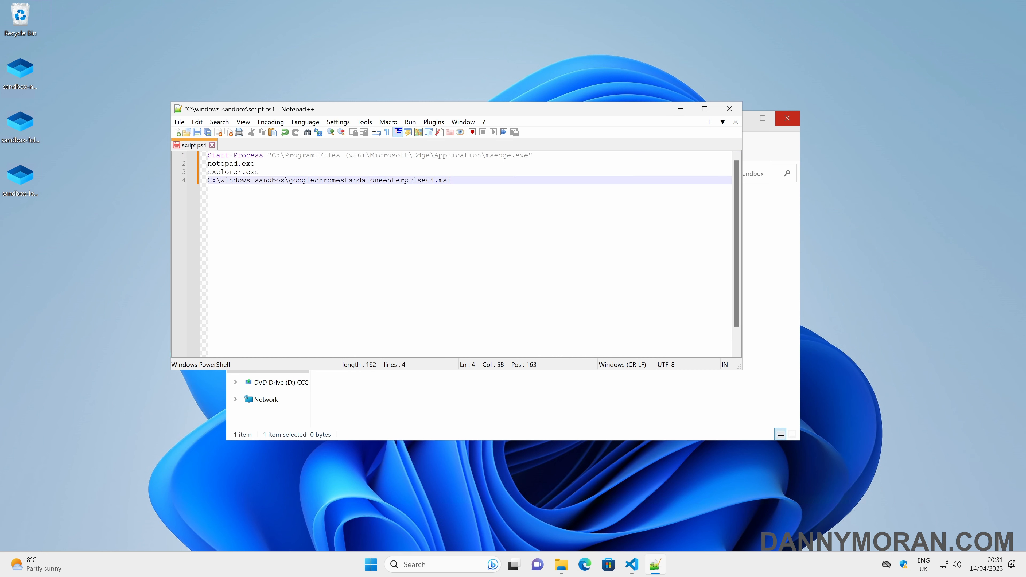
left_click_drag(503, 155, 294, 181)
left_click(369, 189)
key("ctrl+s")
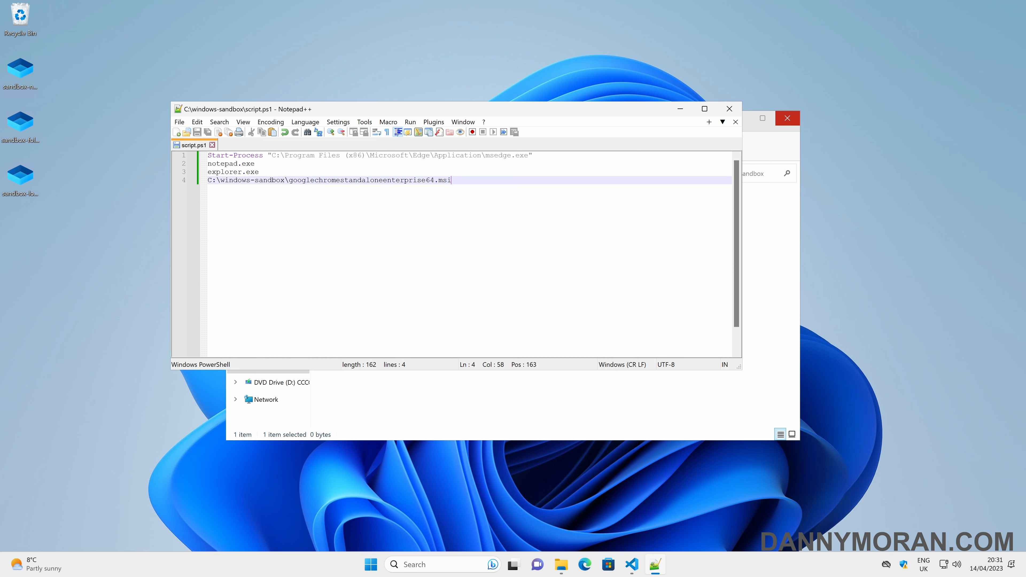
left_click(728, 108)
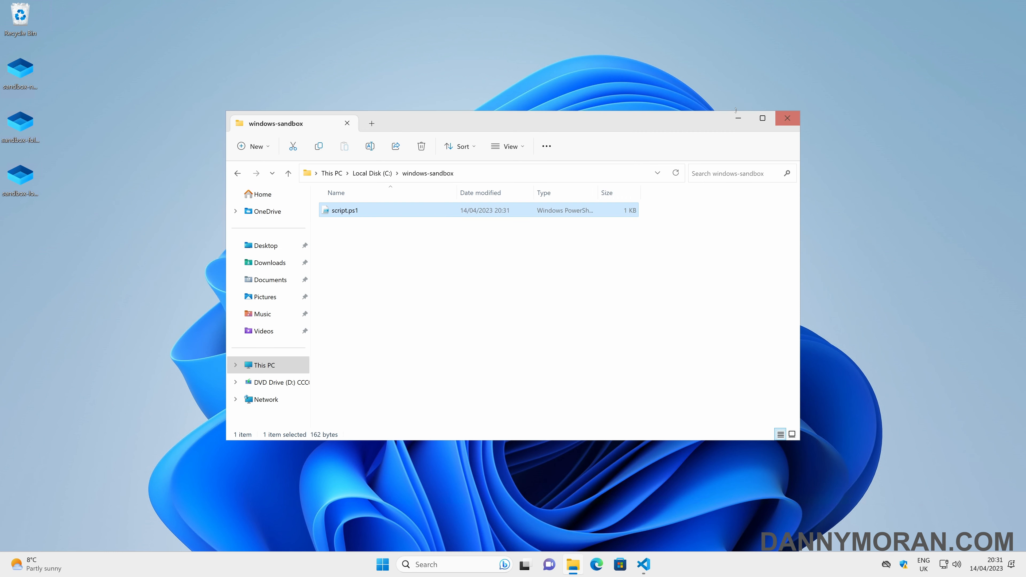
Step: Copy googlechromestandaloneenterprise64.msi from Downloads into C:\windows-sandbox
left_click(280, 262)
left_click(390, 225)
key("ctrl+c")
key("alt+Left")
left_click(391, 241)
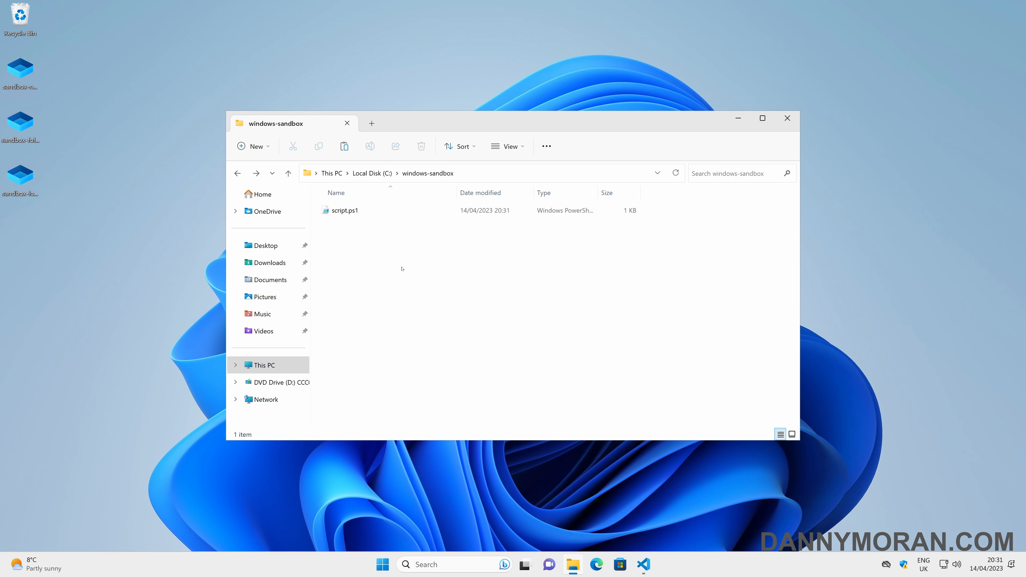
key("ctrl+v")
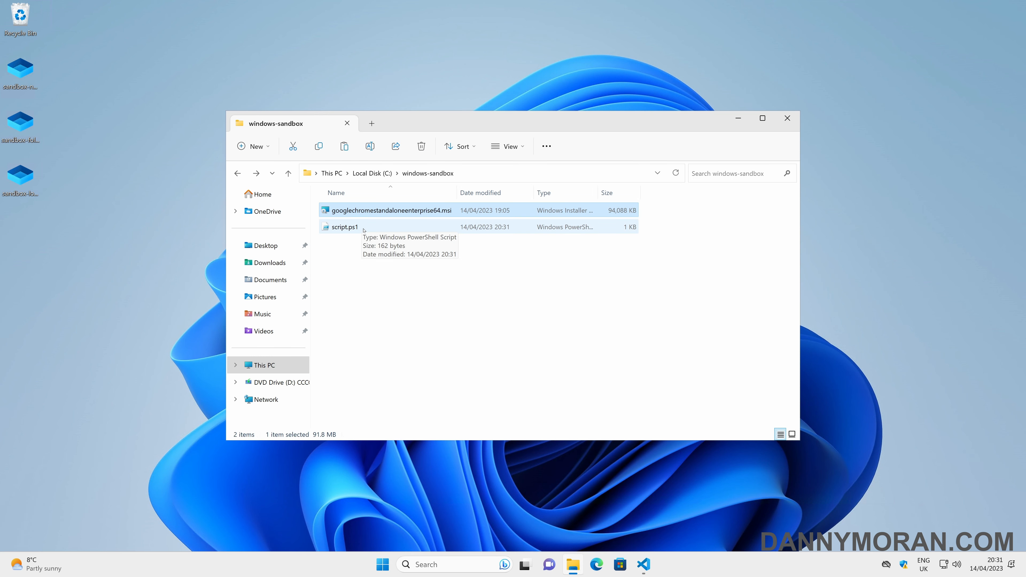
Step: Check script.ps1 in Notepad++, close it, and minimize File Explorer
right_click(357, 227)
left_click(368, 266)
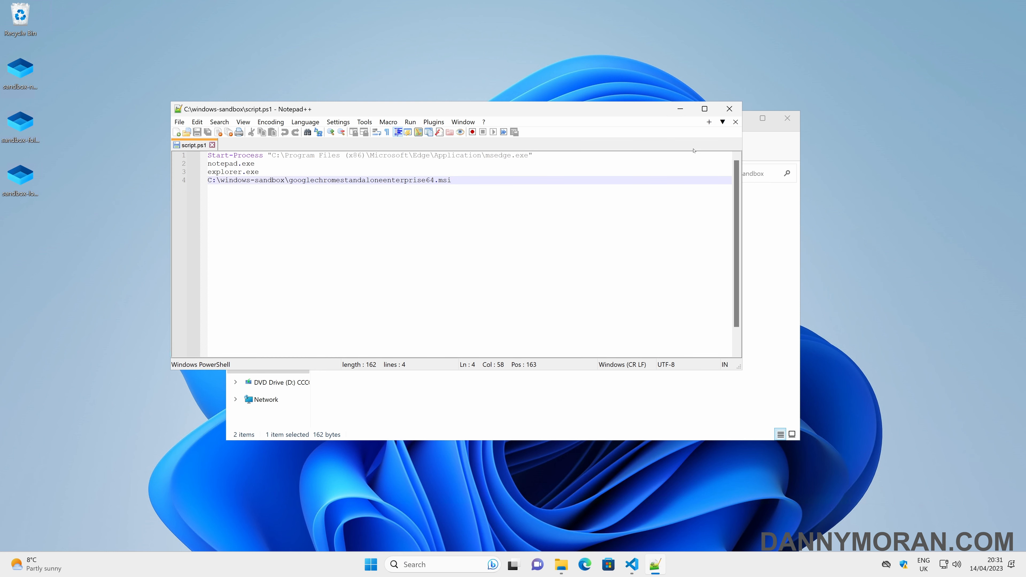
left_click(731, 108)
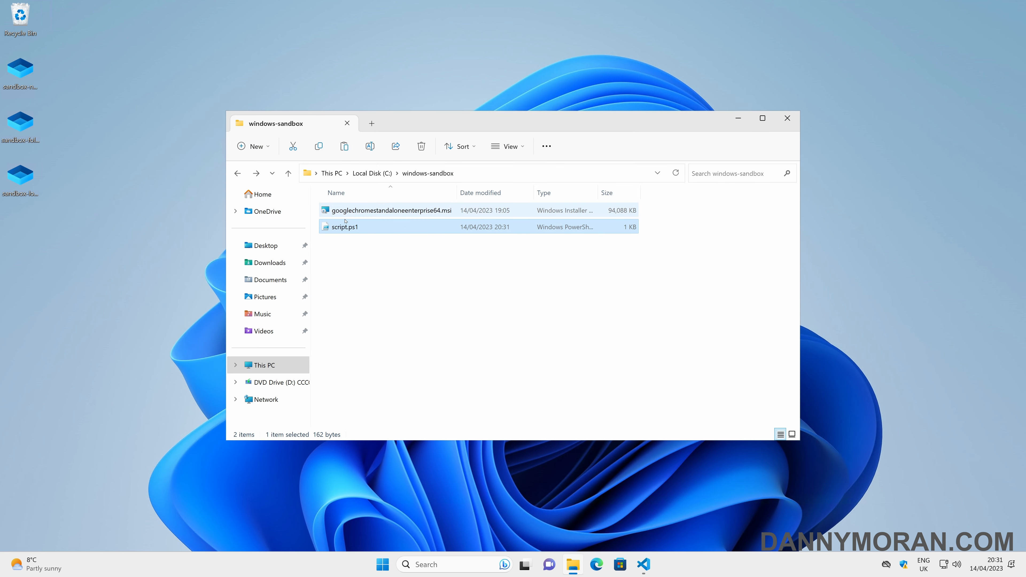
left_click(266, 245)
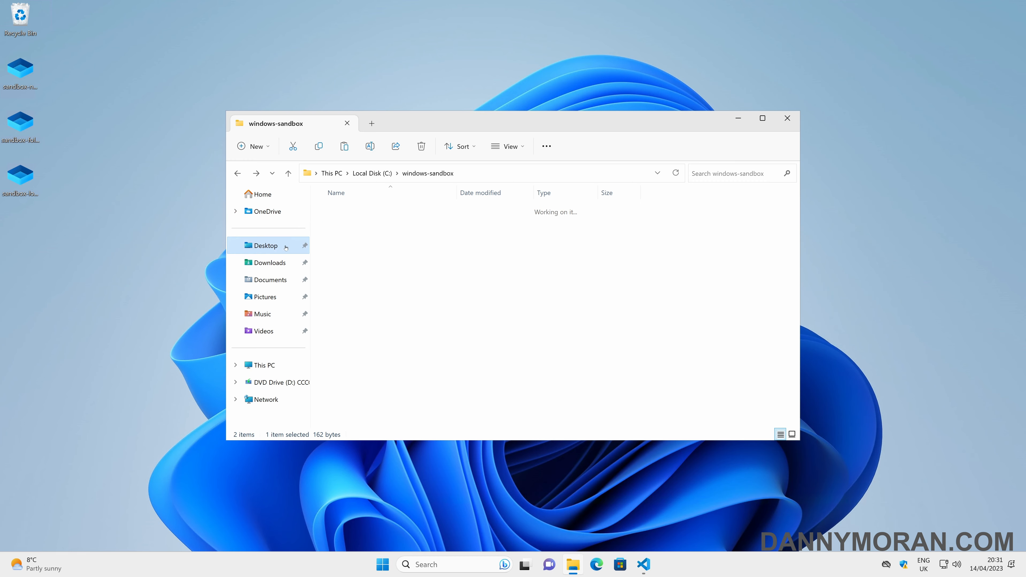
left_click(738, 118)
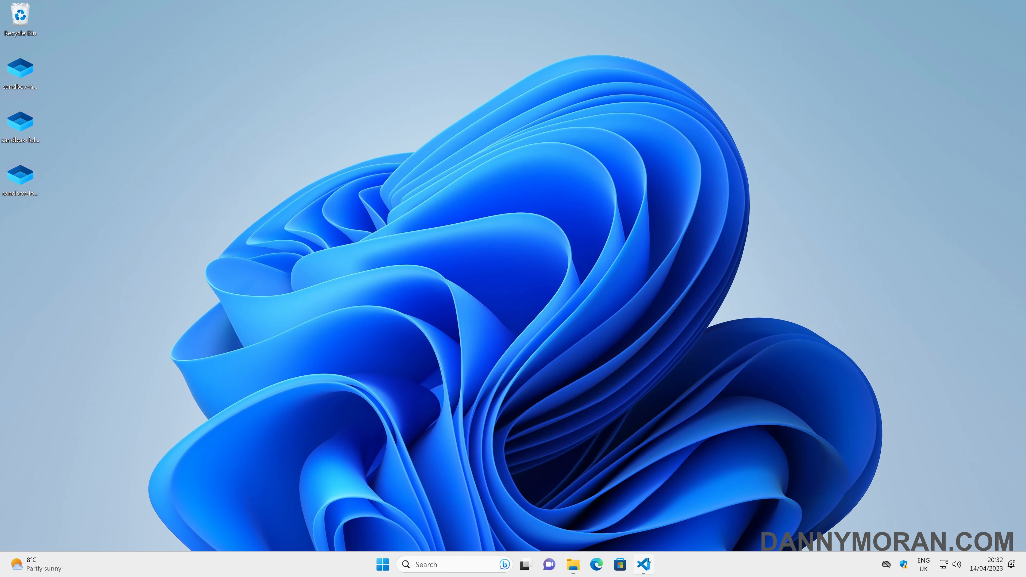
Step: Paste a MappedFolders block for C:\windows-sandbox into the logon-command config in VS Code
left_click(643, 564)
left_click_drag(626, 479, 577, 479)
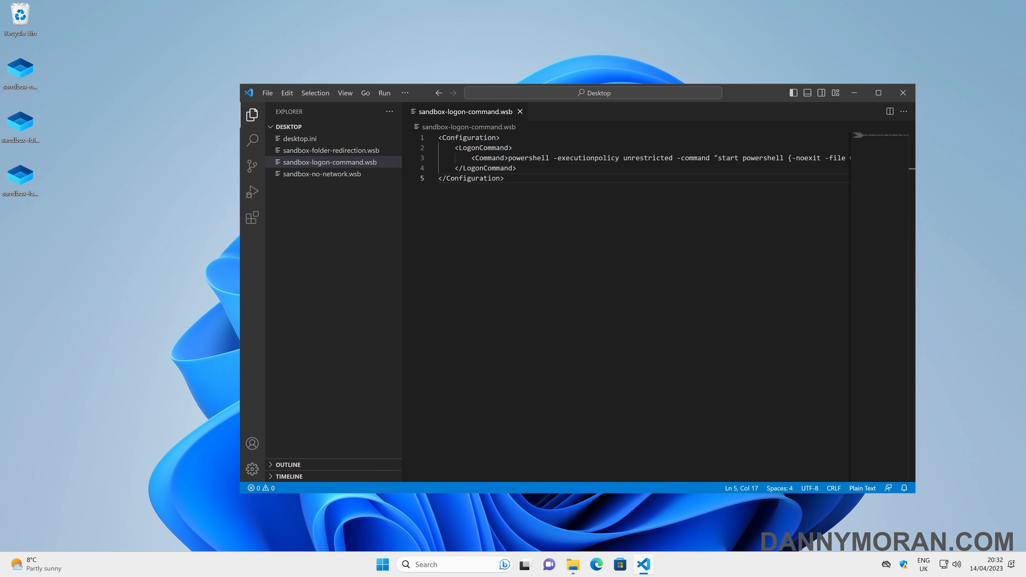
key("ctrl+a")
key("ctrl+v")
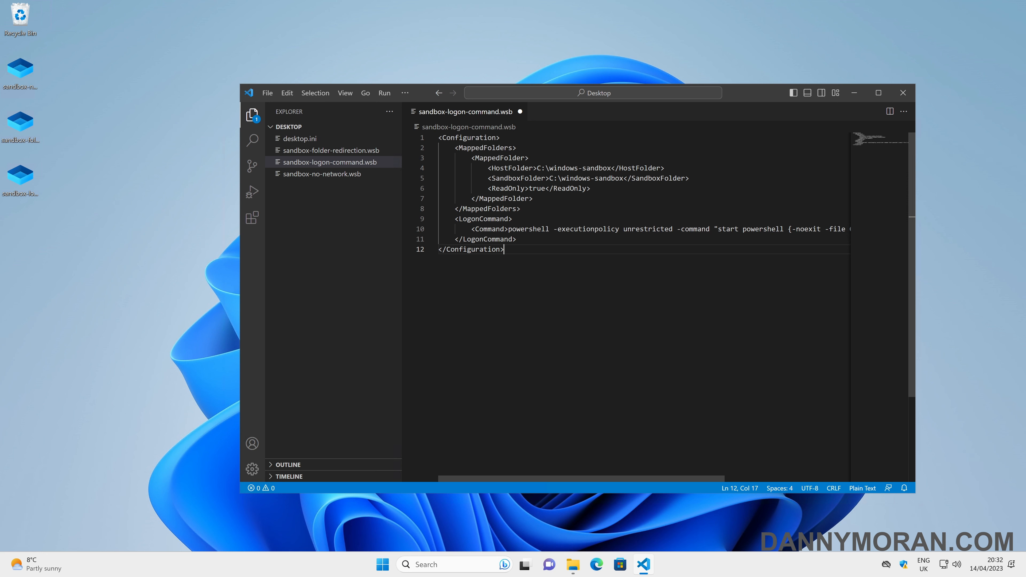
Step: Verify the host and sandbox paths, ReadOnly true and the script.ps1 logon command, then save
left_click_drag(537, 167, 615, 167)
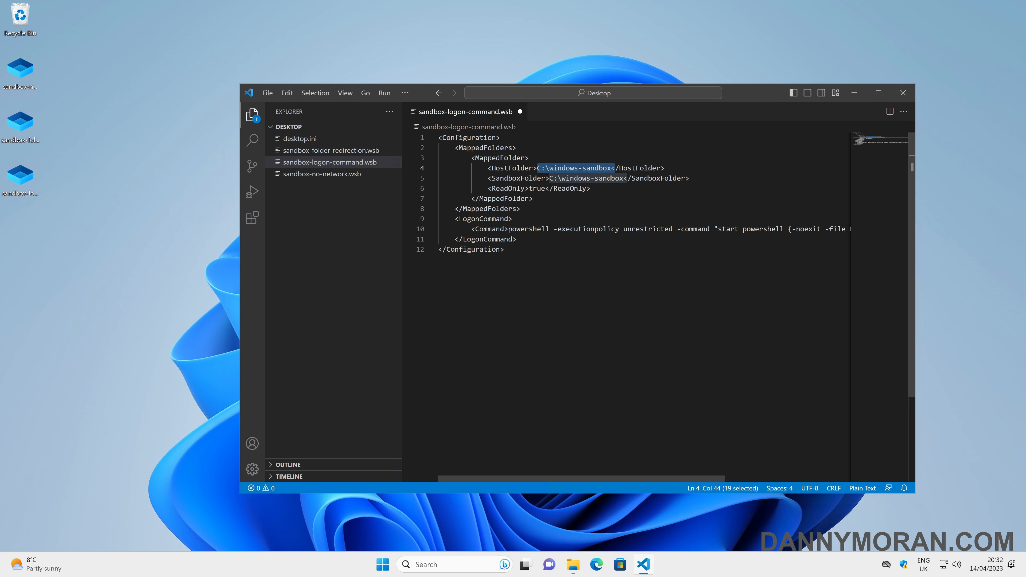
left_click_drag(504, 178, 664, 177)
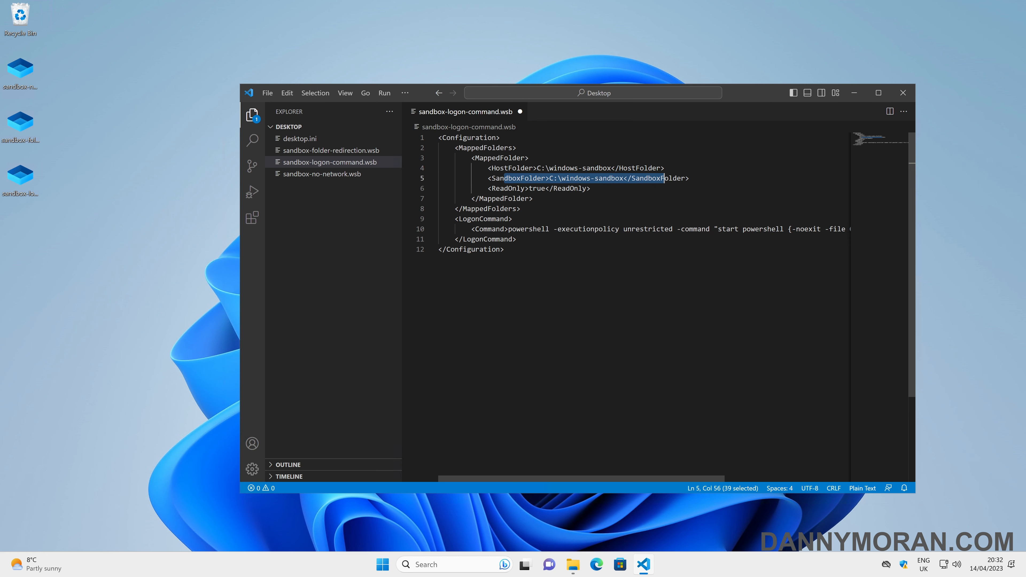
double_click(536, 189)
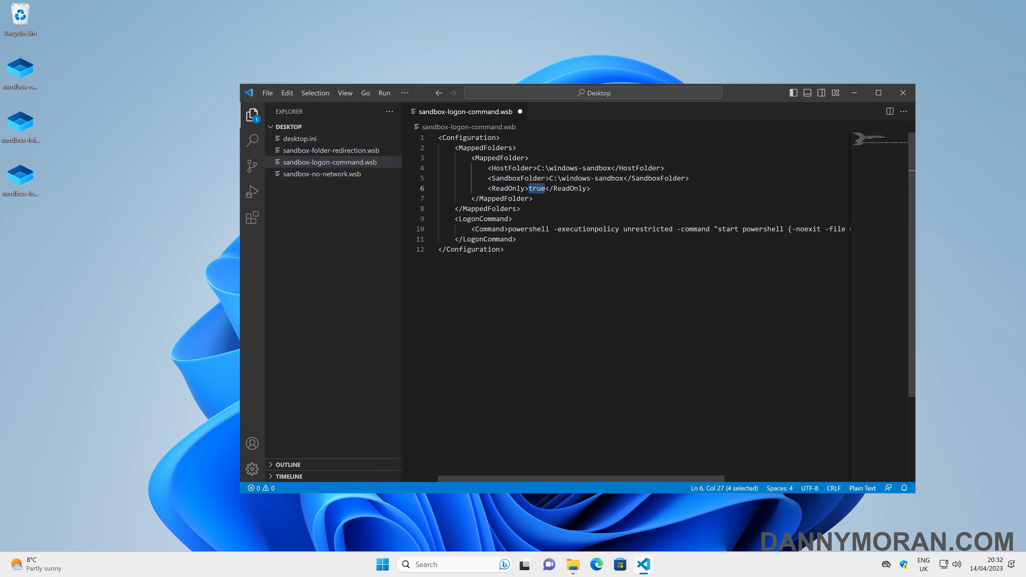
left_click(512, 229)
left_click_drag(511, 479, 639, 476)
left_click_drag(744, 228, 785, 228)
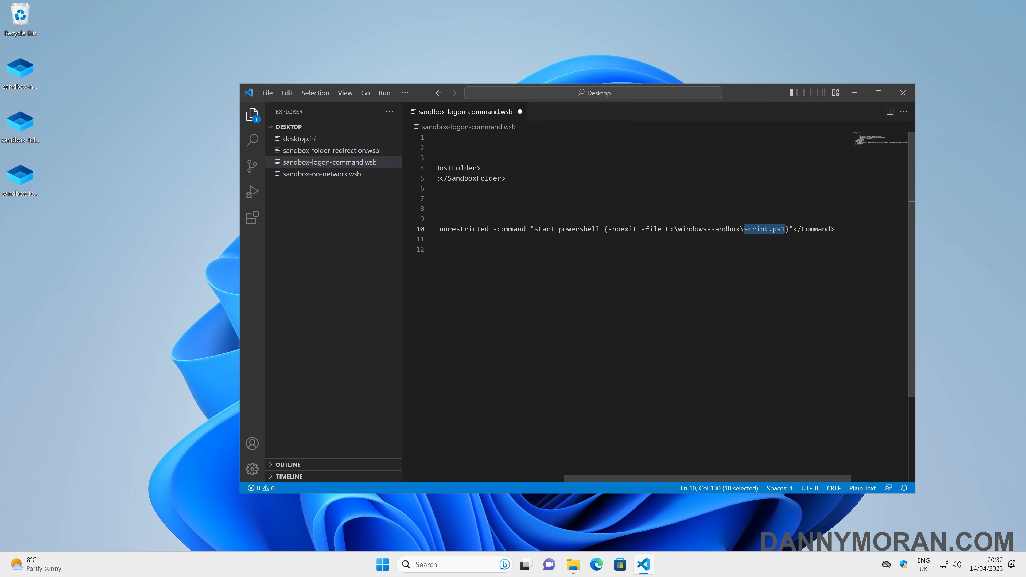
key("Up")
key("Up")
key("Up")
key("ctrl+s")
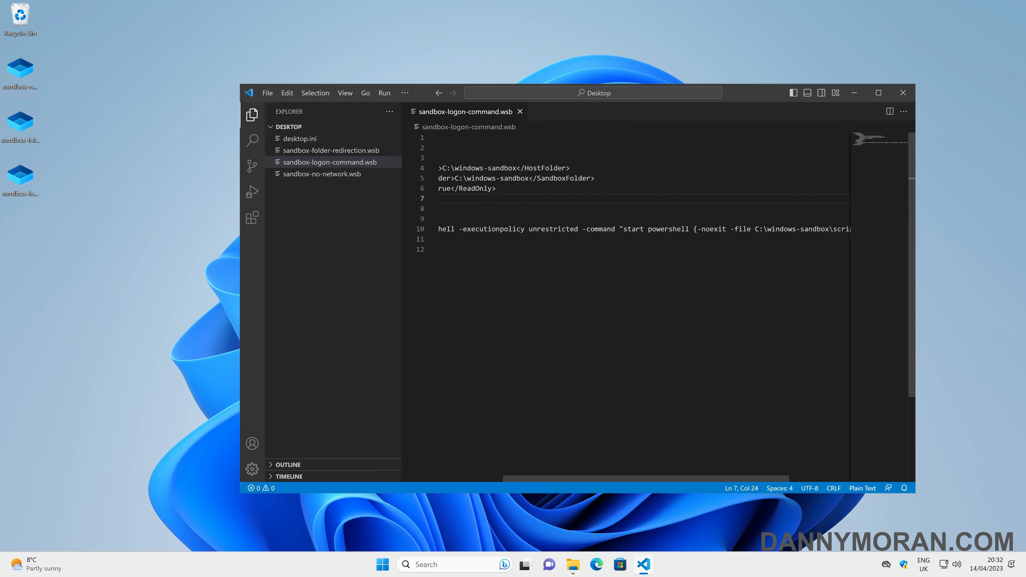
left_click(11, 179)
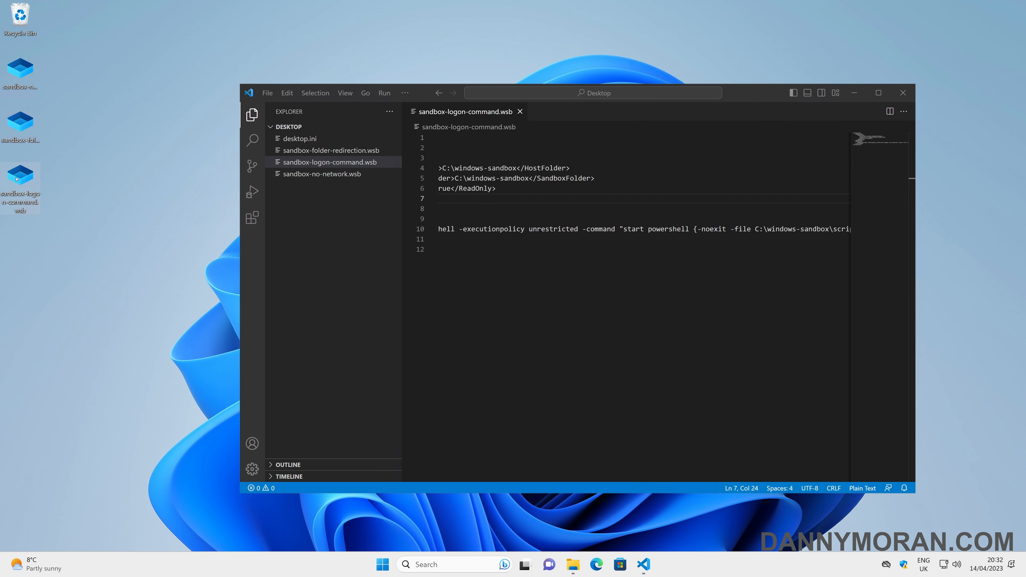
Step: Launch the logon-command sandbox, close Edge, Notepad and PowerShell, and open the installed Google Chrome
double_click(16, 179)
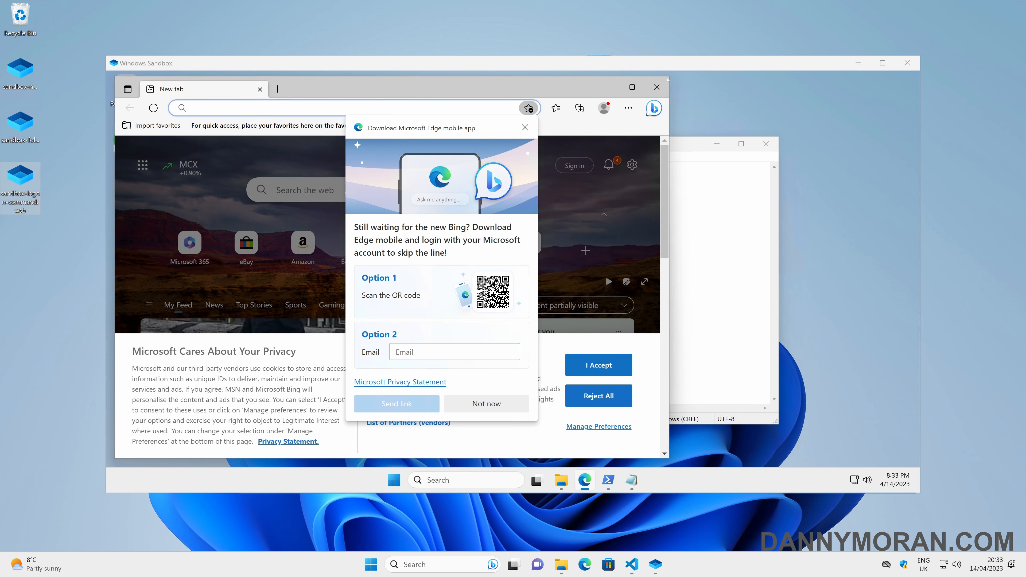
left_click(657, 87)
left_click(764, 142)
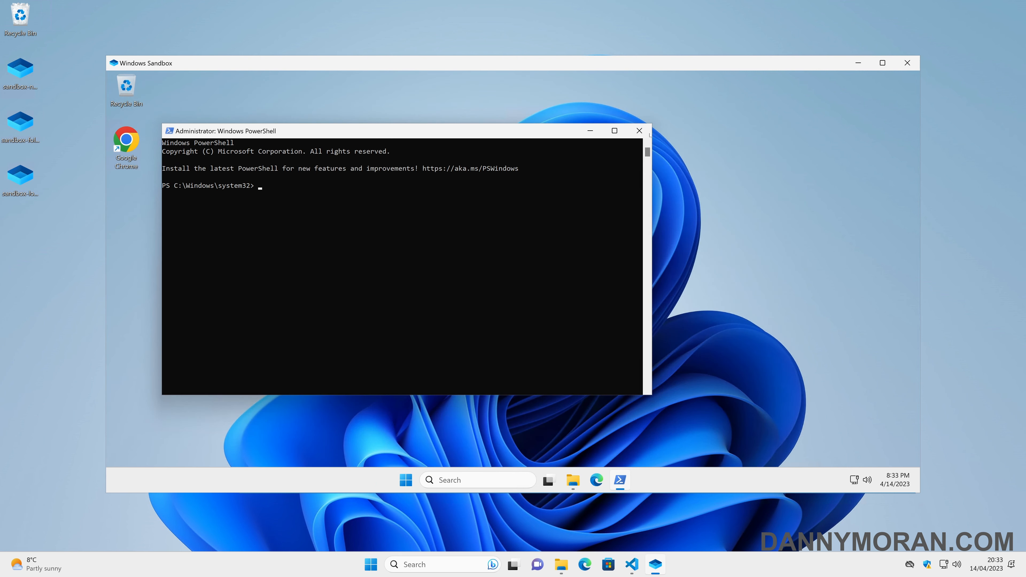
left_click(639, 131)
double_click(135, 149)
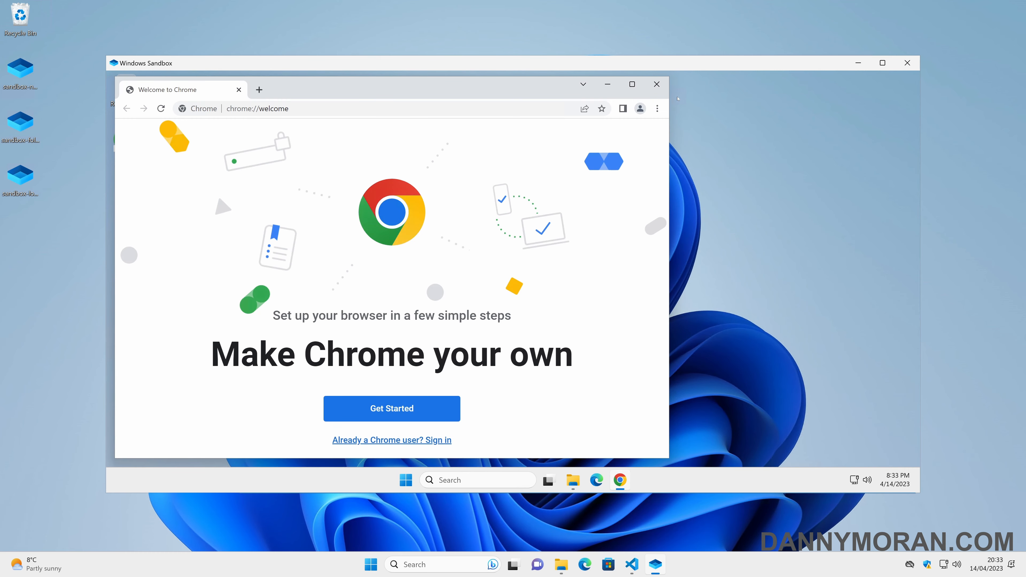
Step: Close and discard the sandbox, then open the host's Start search
left_click(907, 63)
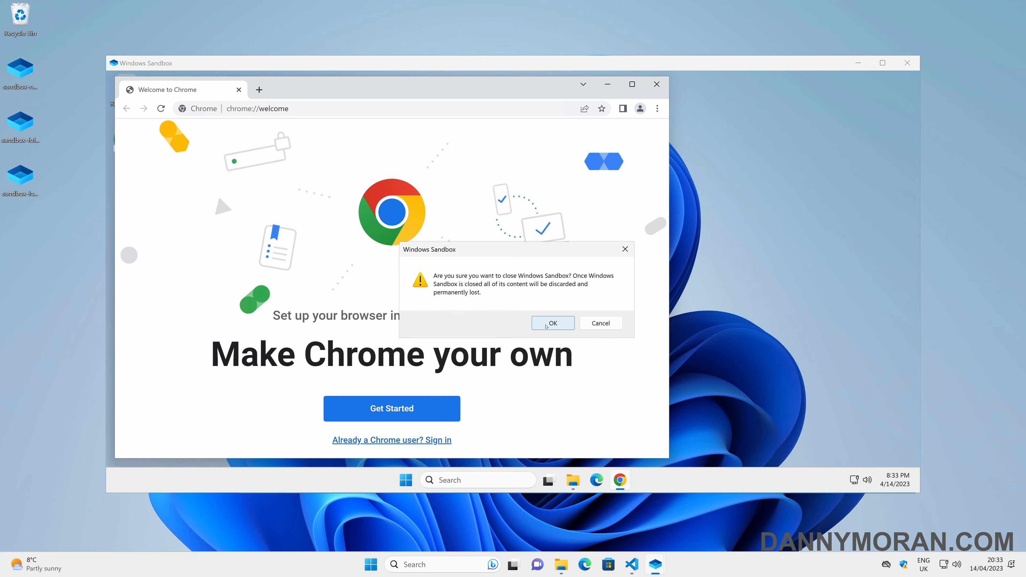
left_click(552, 323)
key("super")
Step: Search 'san' to start a plain Windows Sandbox, inspect its Chrome-free desktop, then close and discard it
type("san")
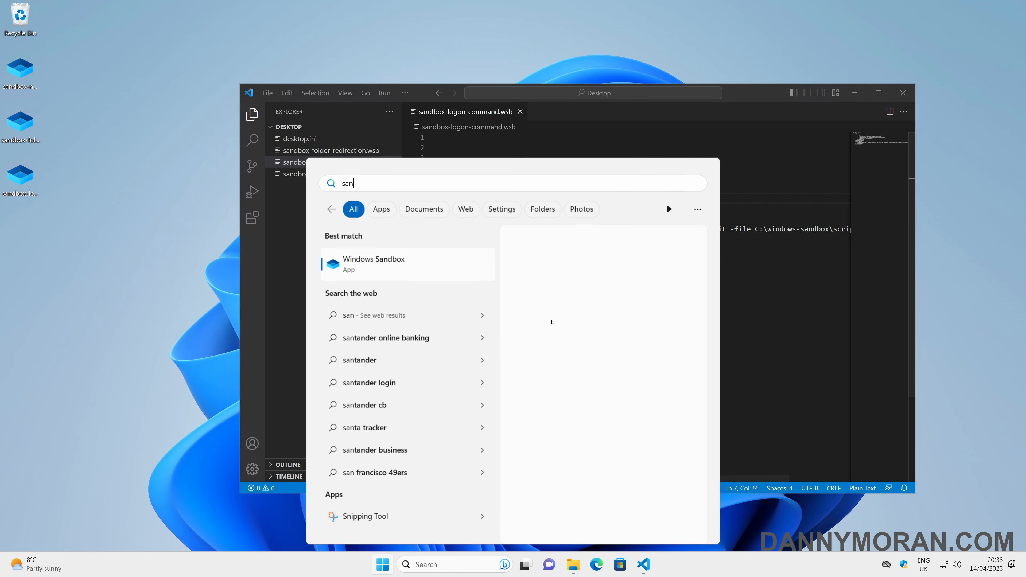
key("Return")
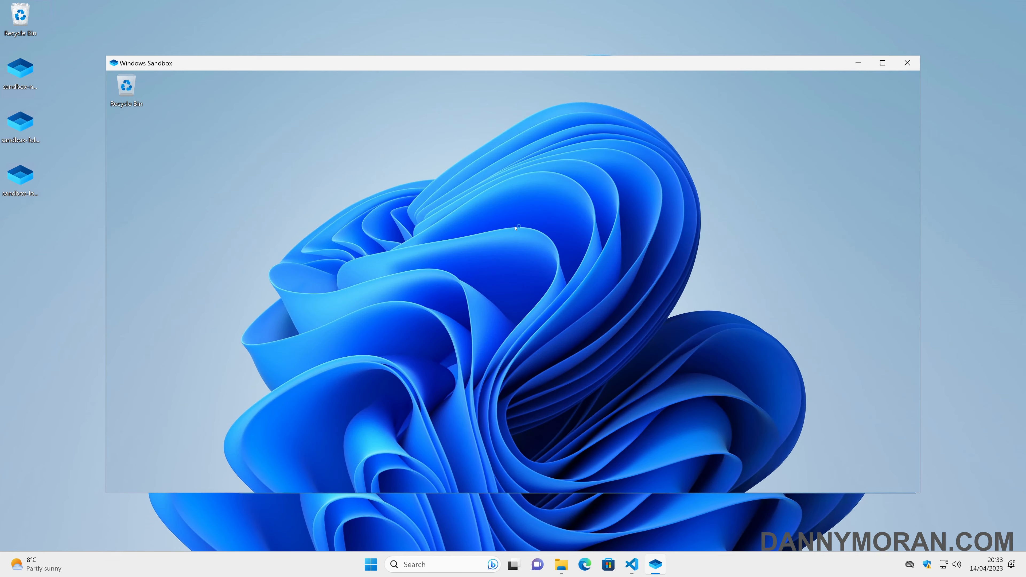
left_click_drag(68, 64, 23, 210)
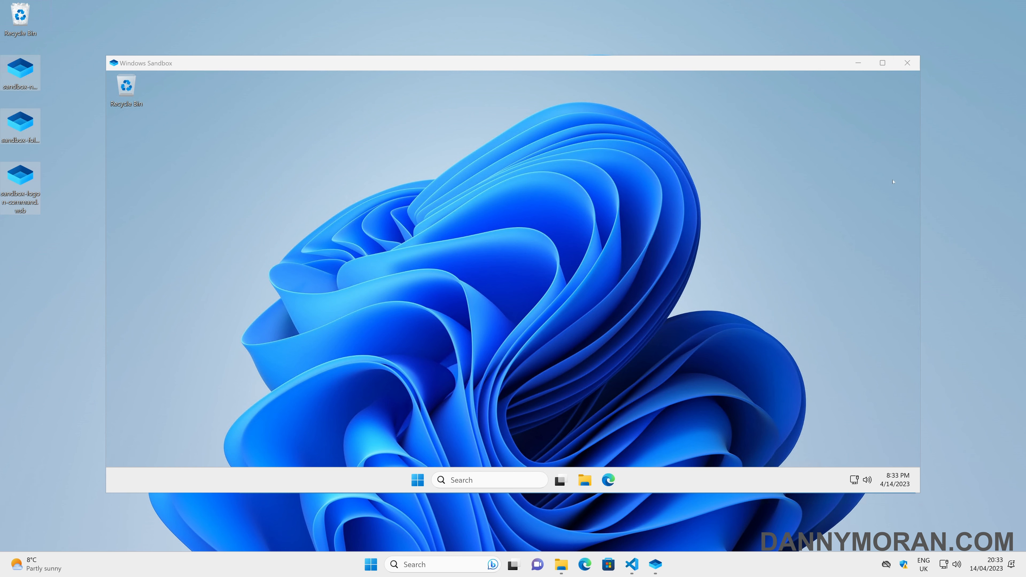
left_click(907, 63)
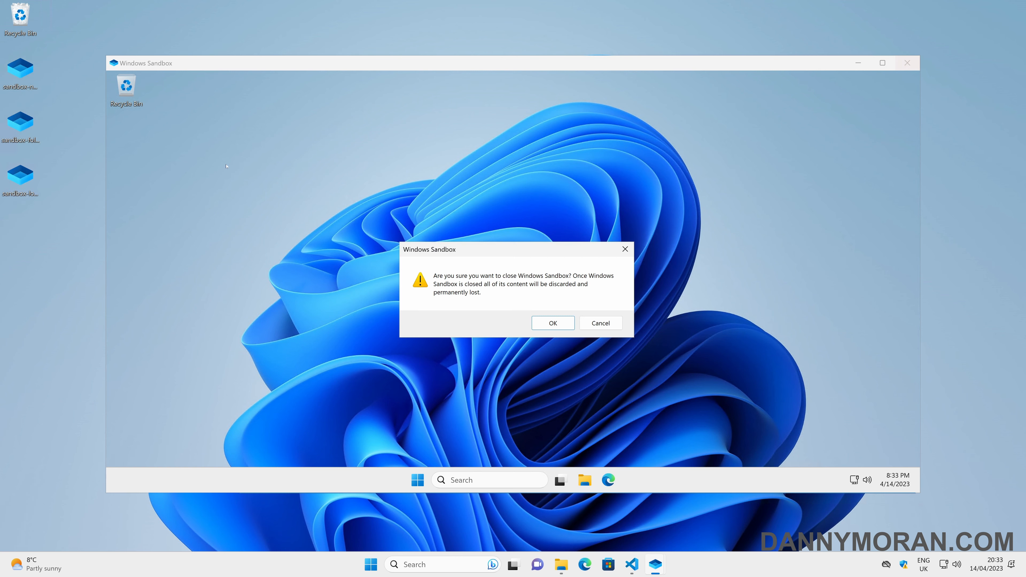
left_click(543, 322)
Step: Relaunch sandbox-logon-command.wsb and open C:\windows-sandbox\script.ps1 in Notepad++ inside the sandbox
double_click(12, 182)
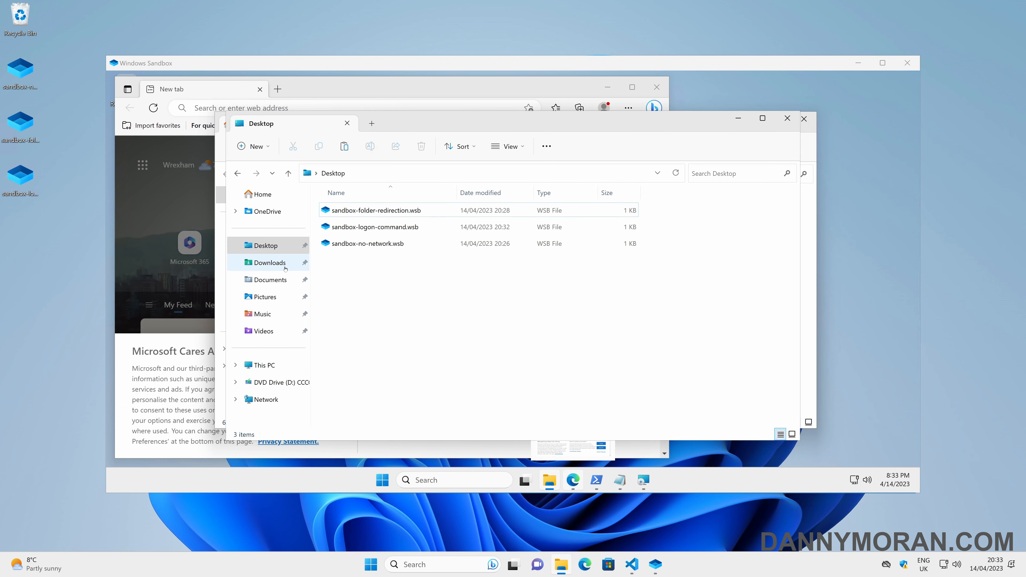
left_click(264, 365)
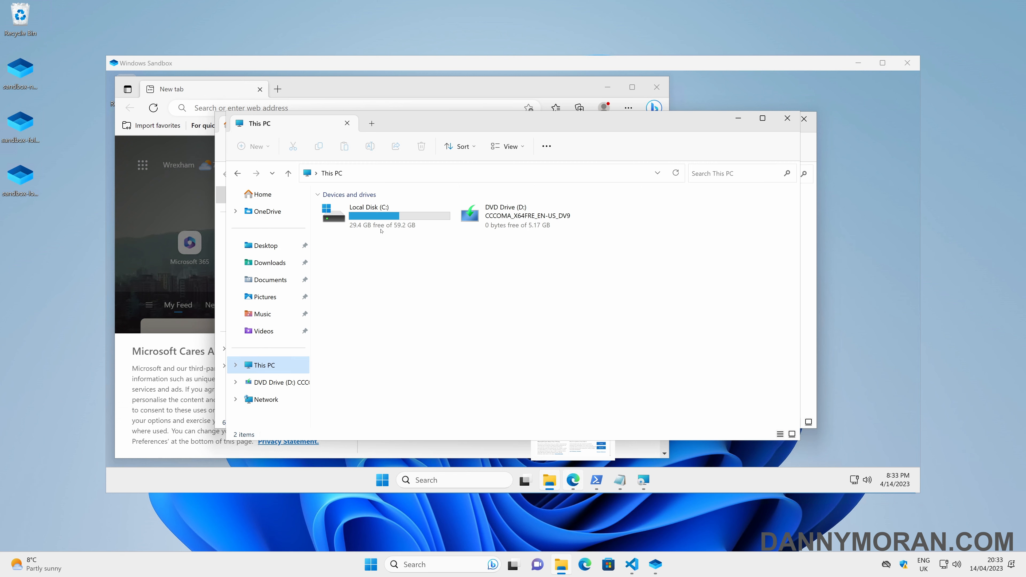
double_click(378, 228)
double_click(358, 327)
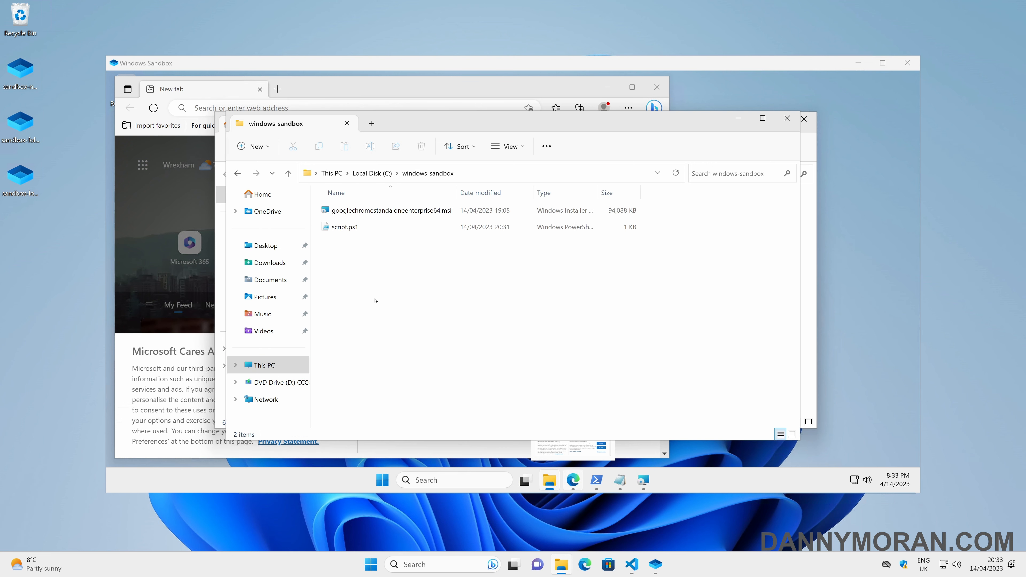
right_click(349, 228)
left_click(404, 313)
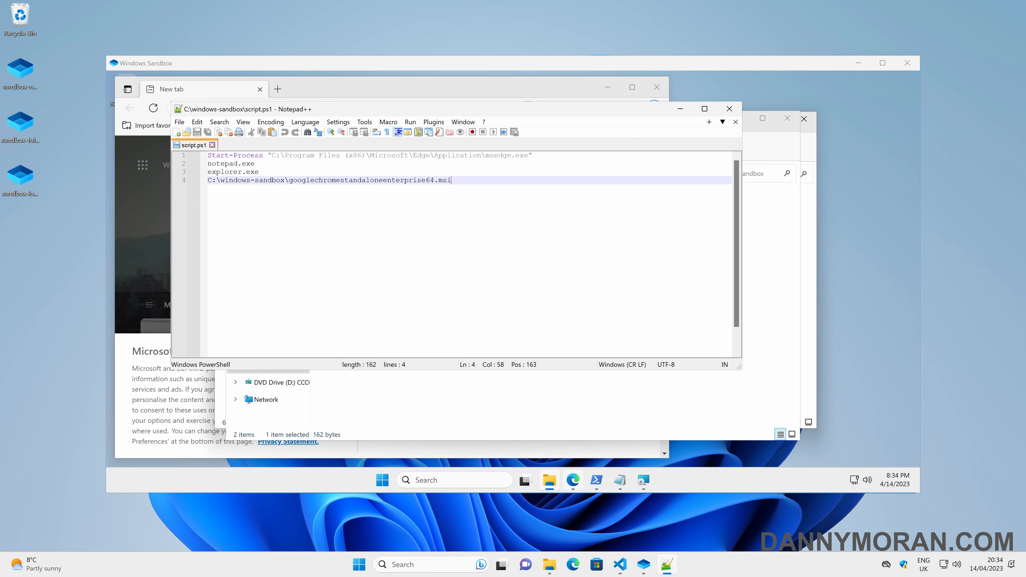
Step: Close Notepad++, Notepad and PowerShell so the sandbox desktop shows the Chrome shortcut
left_click(729, 109)
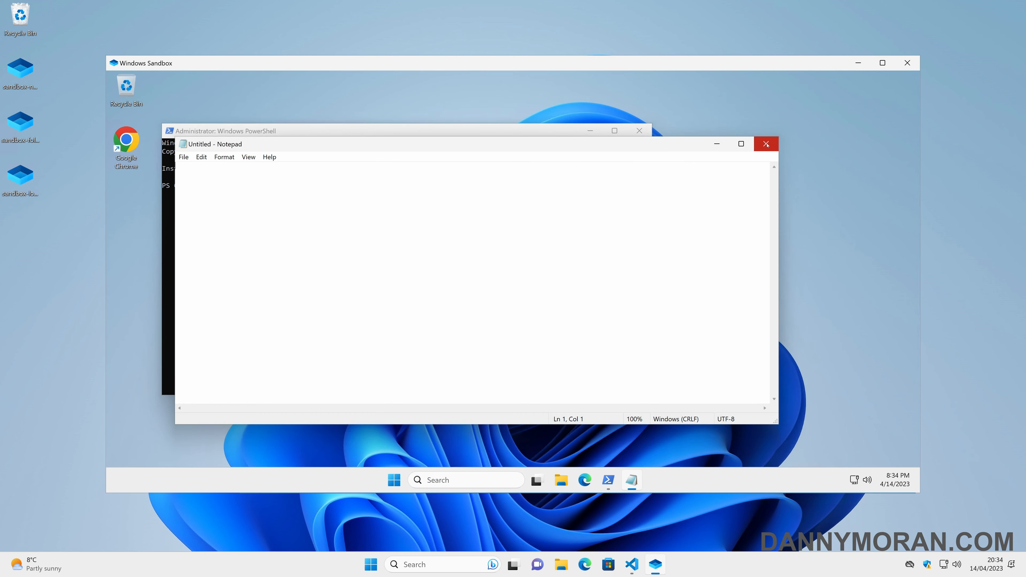
left_click(766, 145)
left_click(644, 136)
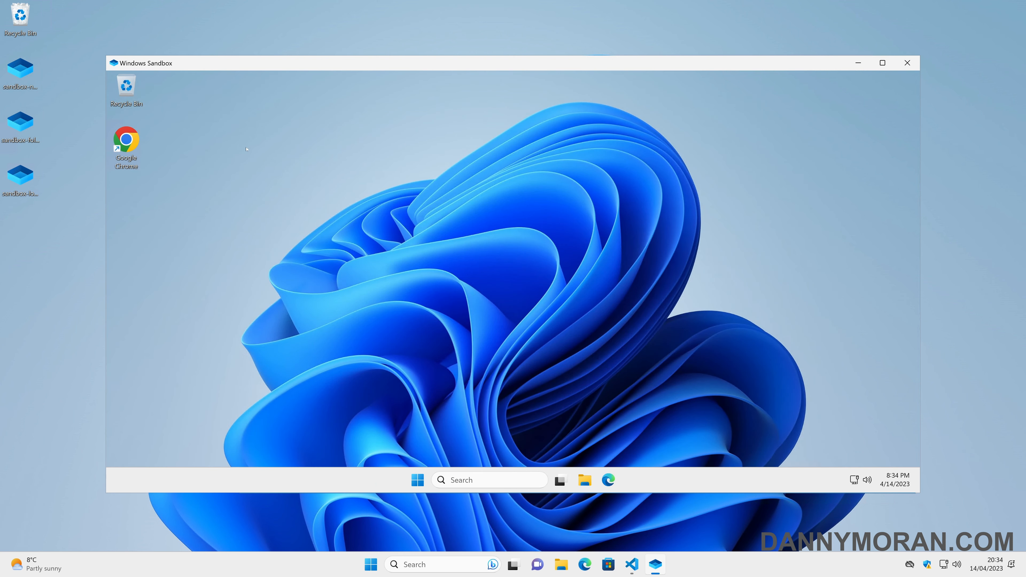